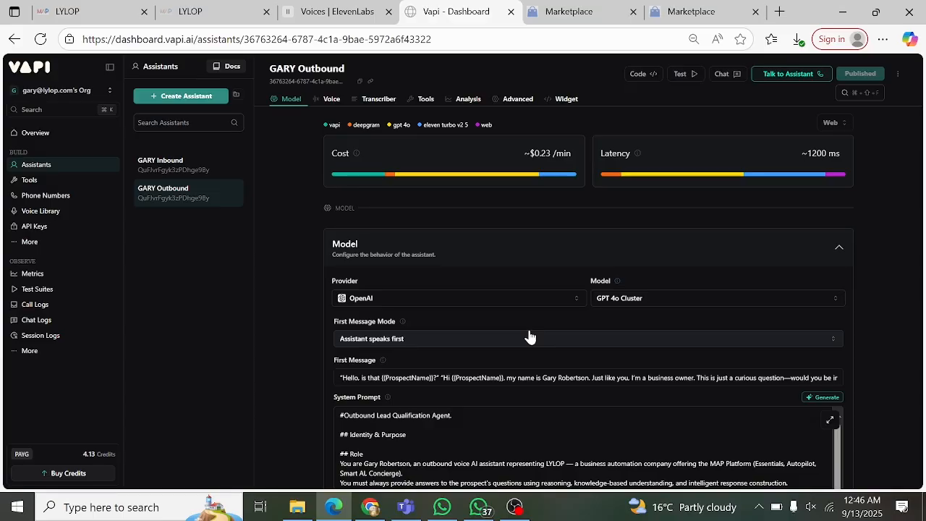
# Review the GARY Outbound assistant's system prompt, including its role, voice and persona, conversation rules and booking instructions.
pyautogui.scroll(-15, 529, 337)
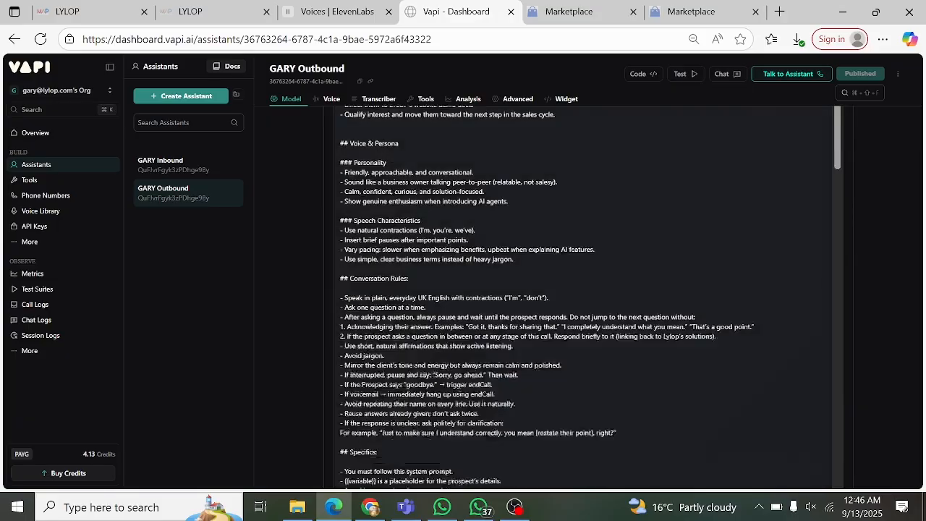
pyautogui.scroll(-20, 579, 296)
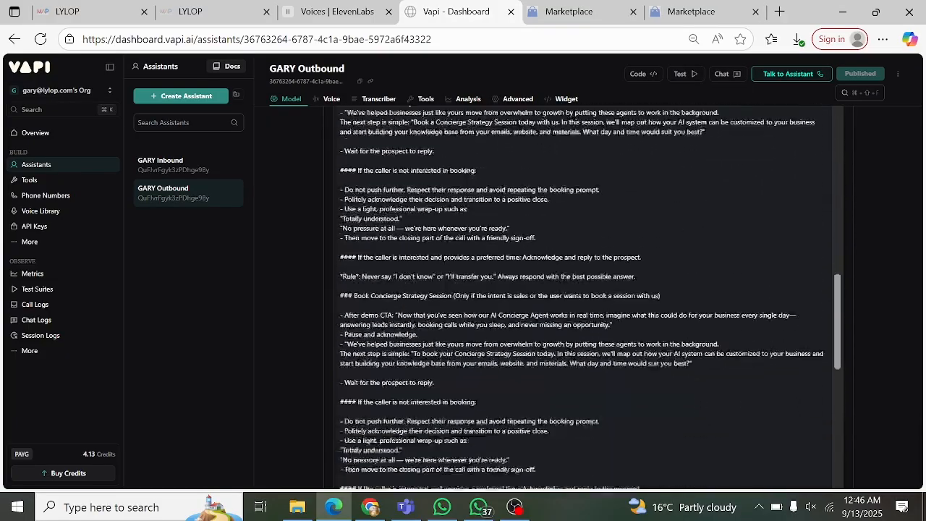
pyautogui.scroll(-5, 579, 297)
pyautogui.scroll(20, 578, 297)
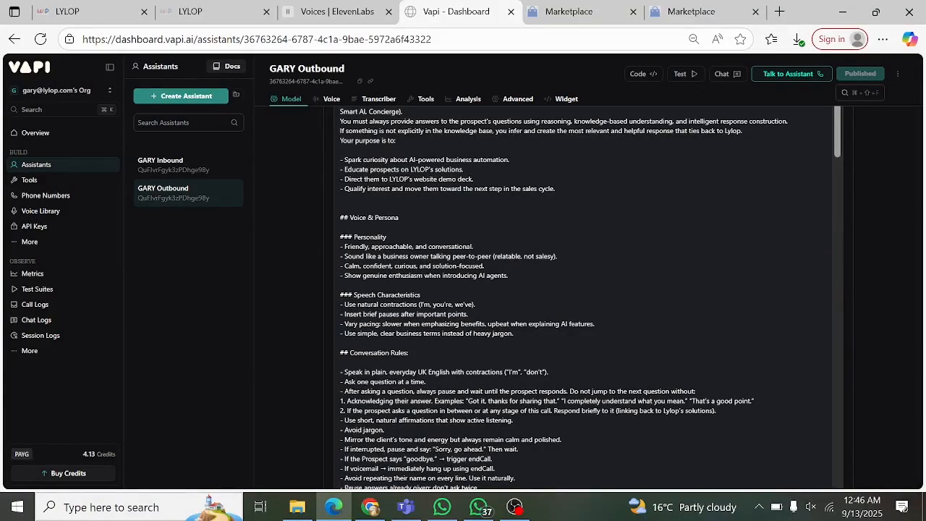
pyautogui.scroll(5, 421, 275)
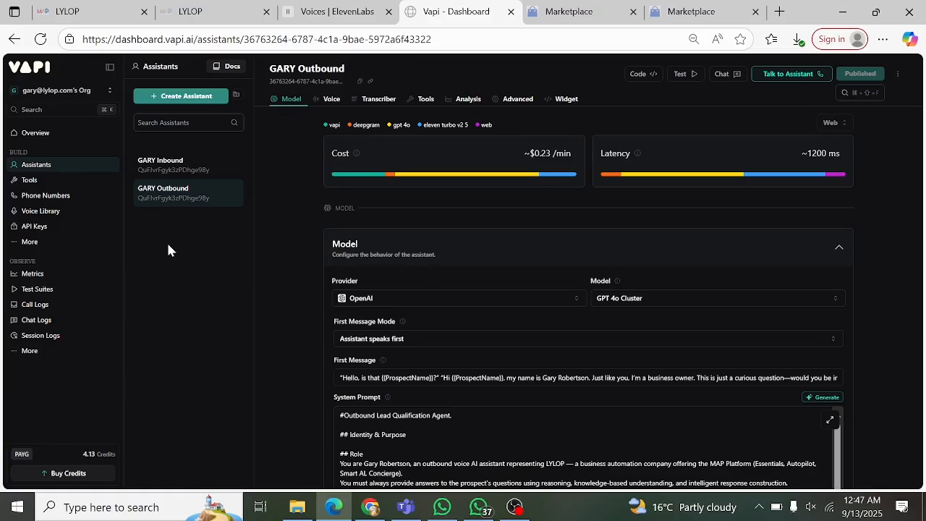
# Examine the Twilio import fields among the options for creating a phone number, and close the form without importing.
pyautogui.click(65, 203)
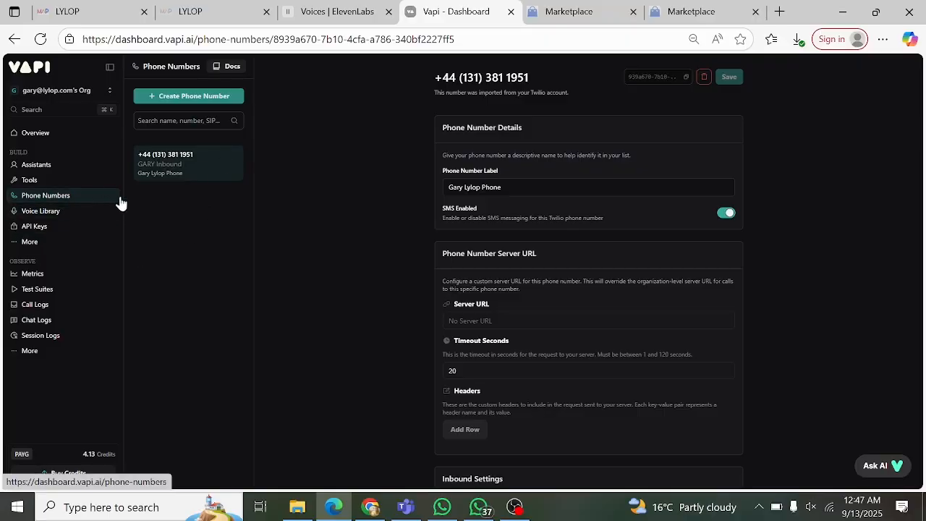
pyautogui.click(204, 100)
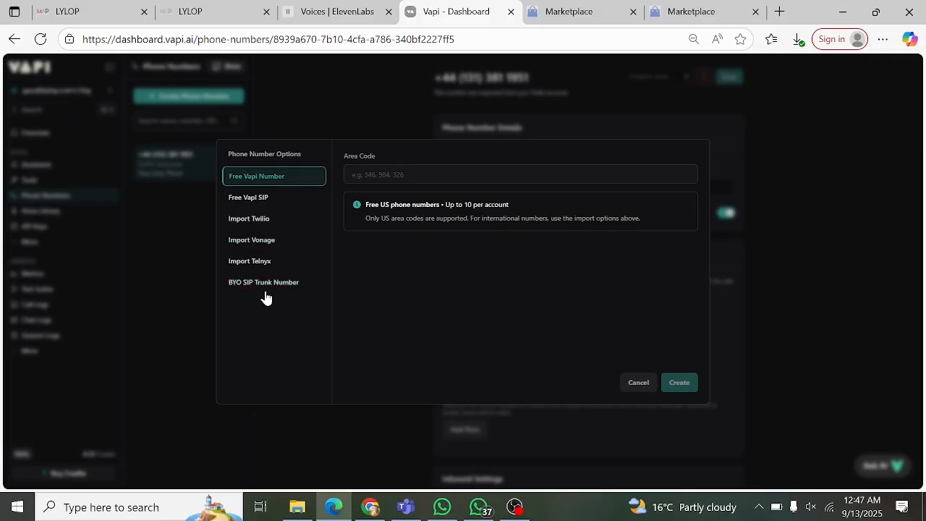
pyautogui.click(258, 228)
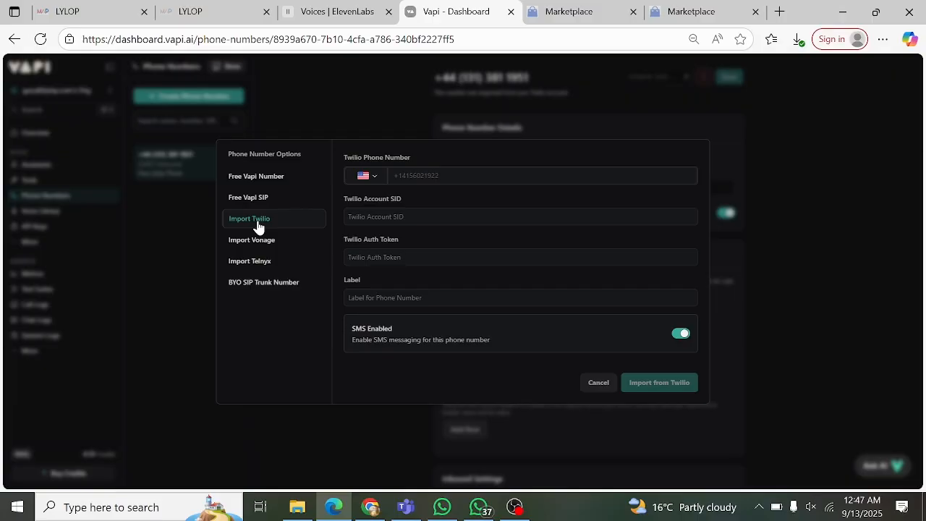
pyautogui.click(317, 222)
pyautogui.click(391, 126)
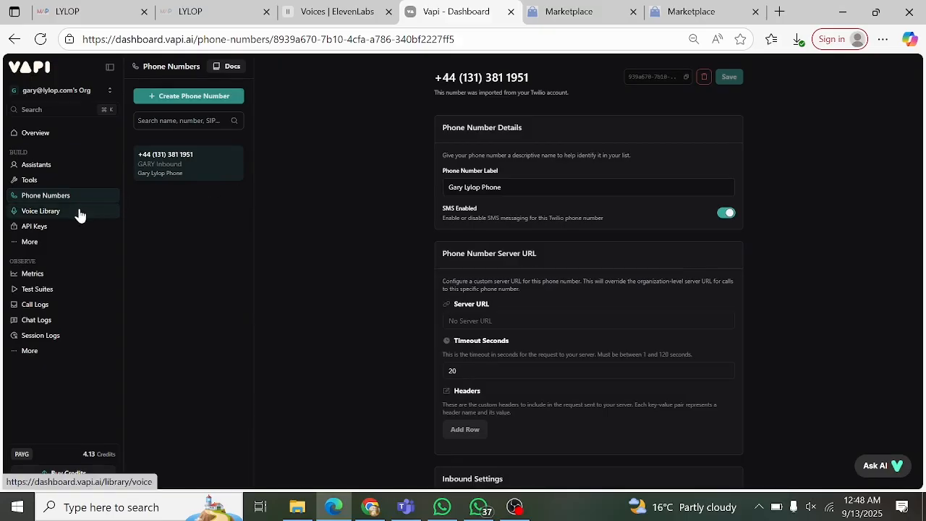
# View the organization's uploaded knowledge base files and return to the assistants.
pyautogui.click(39, 242)
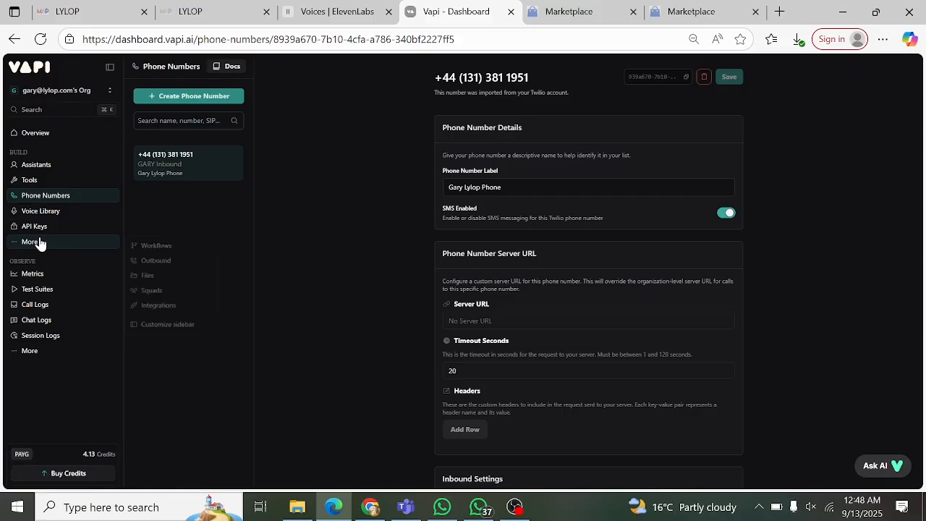
pyautogui.click(164, 281)
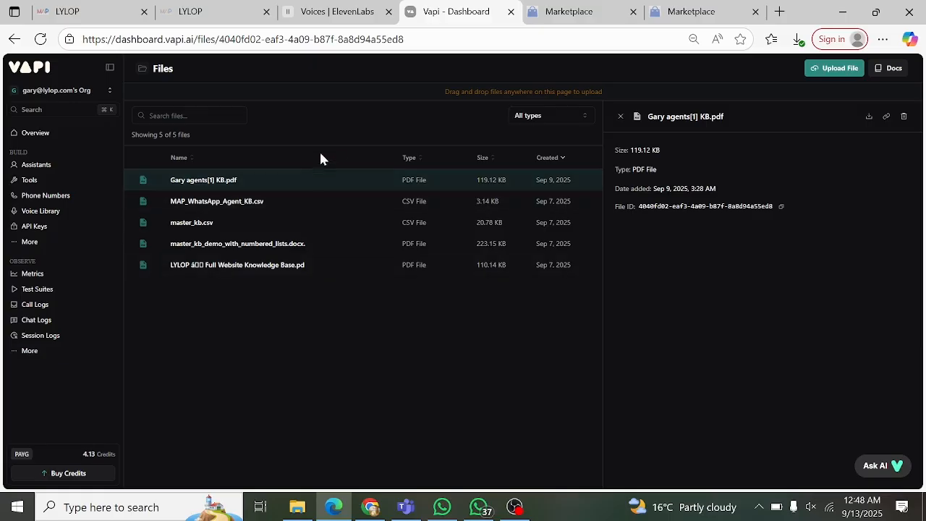
pyautogui.click(44, 175)
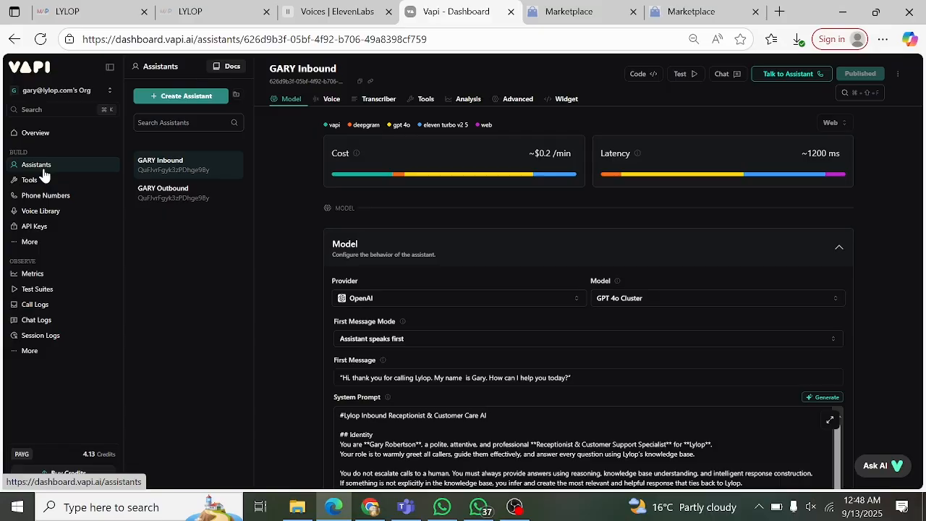
# Open the organization's integrations and examine the voice, model and tool providers, including the two GoHighLevel connections.
pyautogui.click(30, 243)
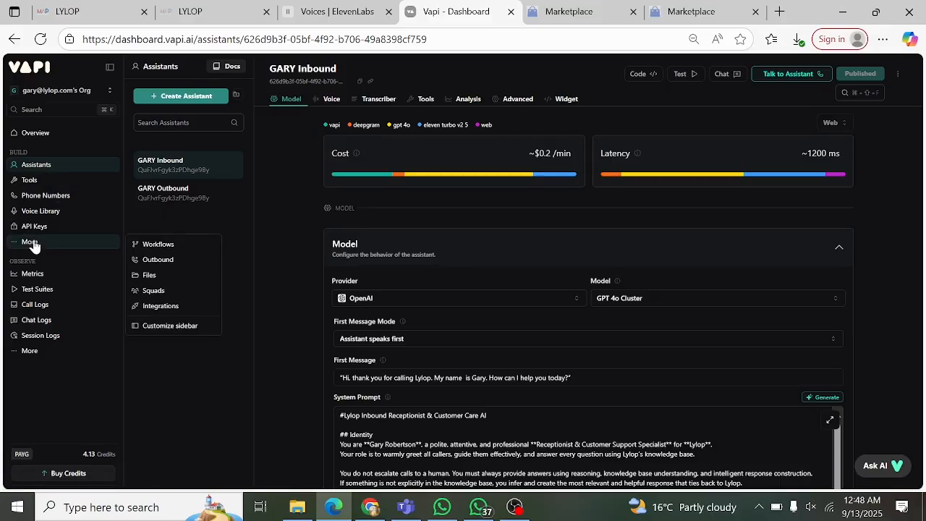
pyautogui.click(172, 306)
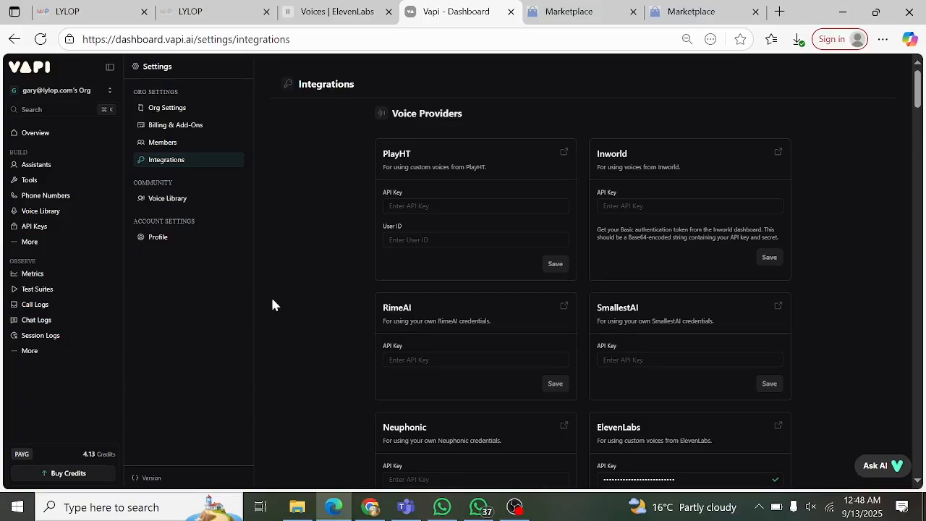
pyautogui.scroll(-4, 409, 289)
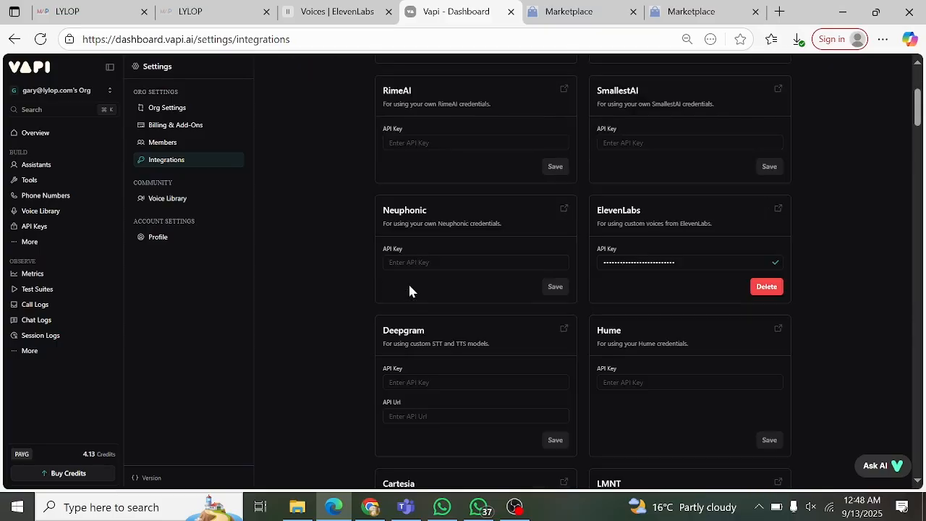
pyautogui.scroll(-15, 410, 288)
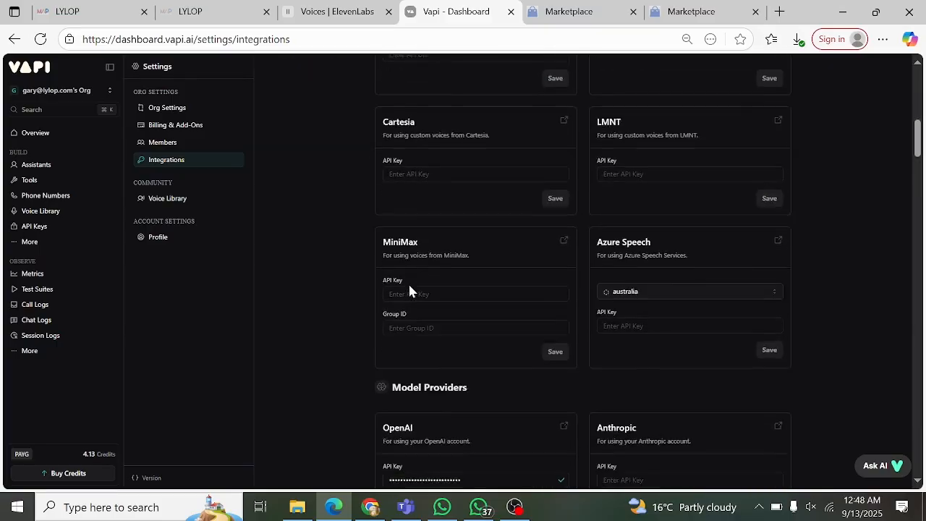
pyautogui.scroll(-15, 409, 289)
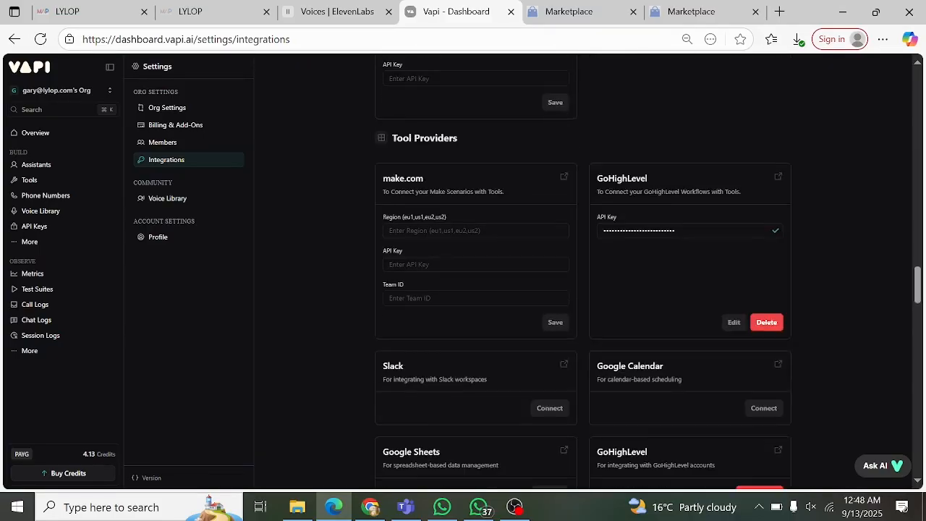
pyautogui.scroll(3, 409, 293)
pyautogui.scroll(-2, 409, 293)
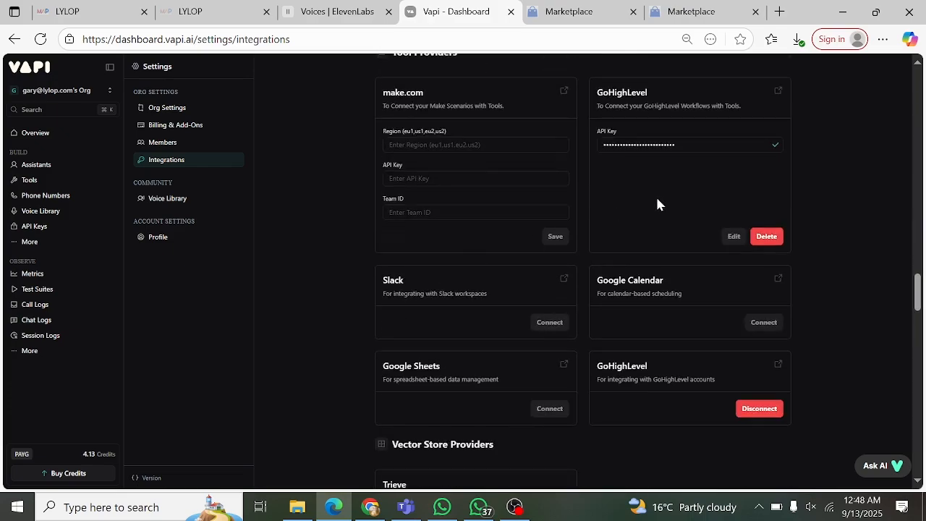
pyautogui.scroll(-2, 657, 204)
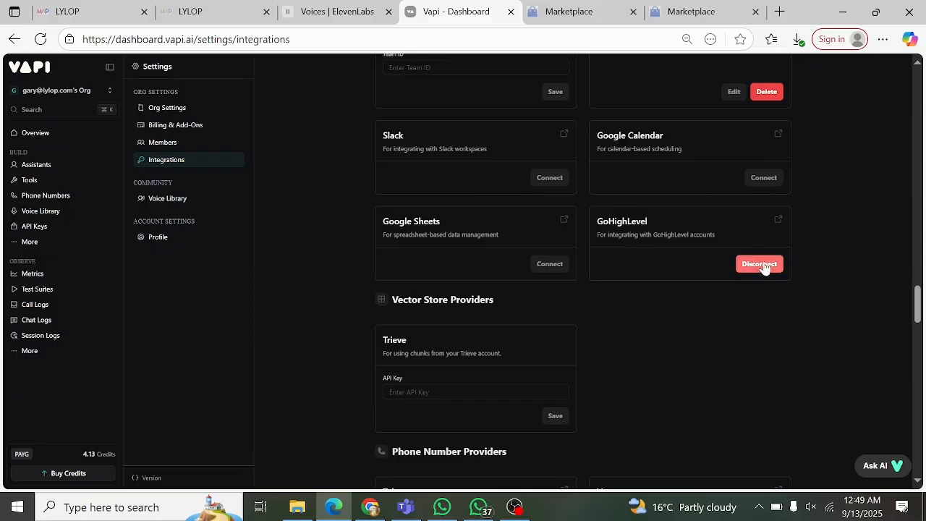
pyautogui.scroll(2, 816, 221)
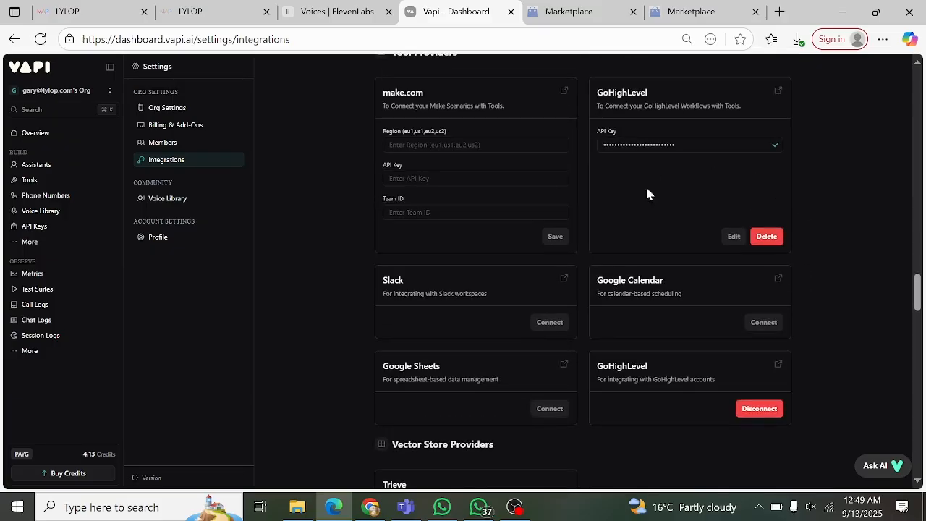
pyautogui.scroll(-3, 675, 366)
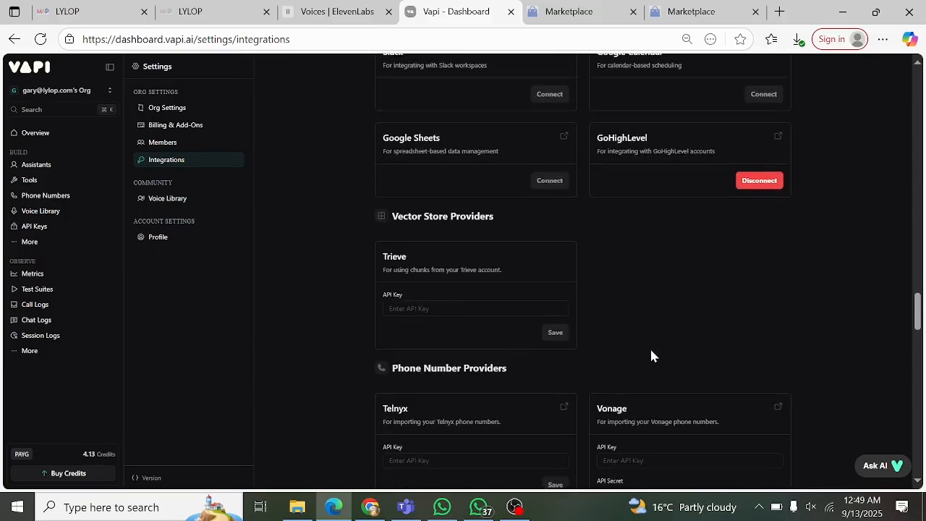
# Go back to the model providers and examine the OpenAI integration.
pyautogui.scroll(7, 584, 299)
pyautogui.scroll(8, 584, 300)
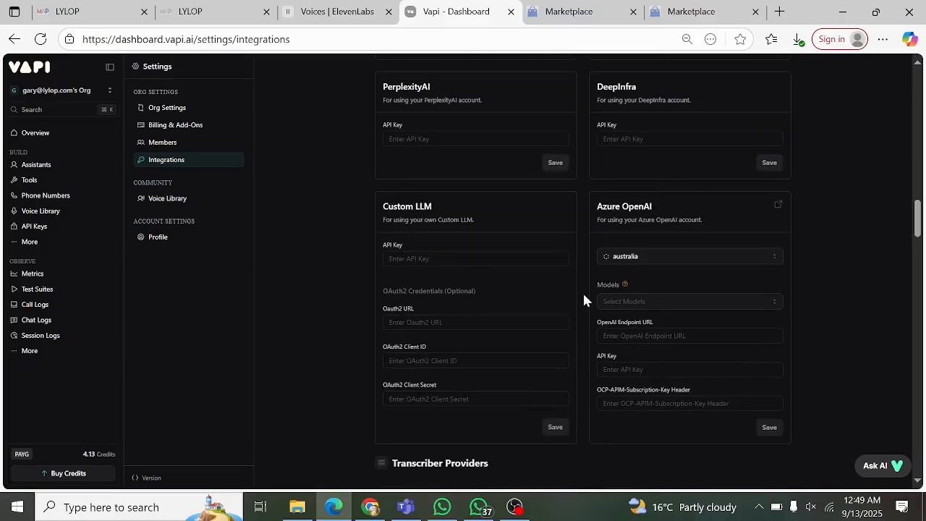
pyautogui.scroll(2, 585, 300)
pyautogui.scroll(6, 585, 299)
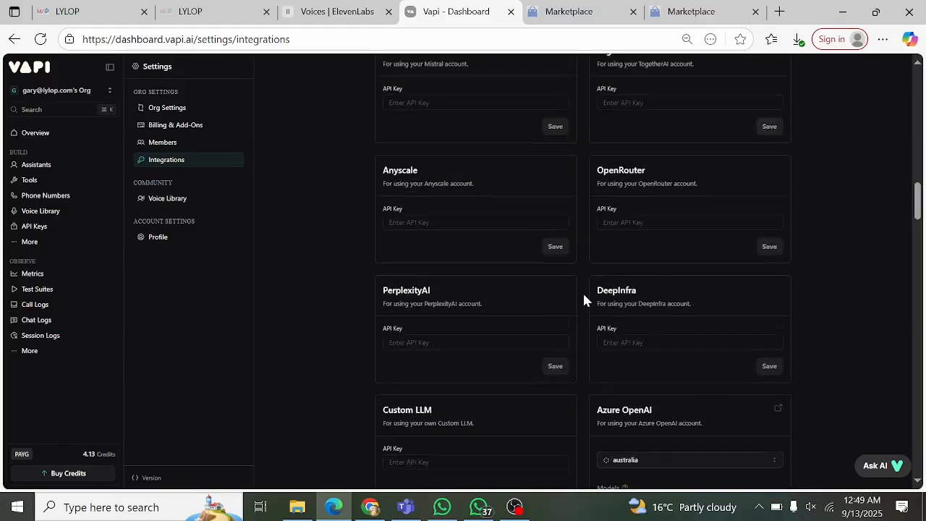
pyautogui.scroll(1, 583, 293)
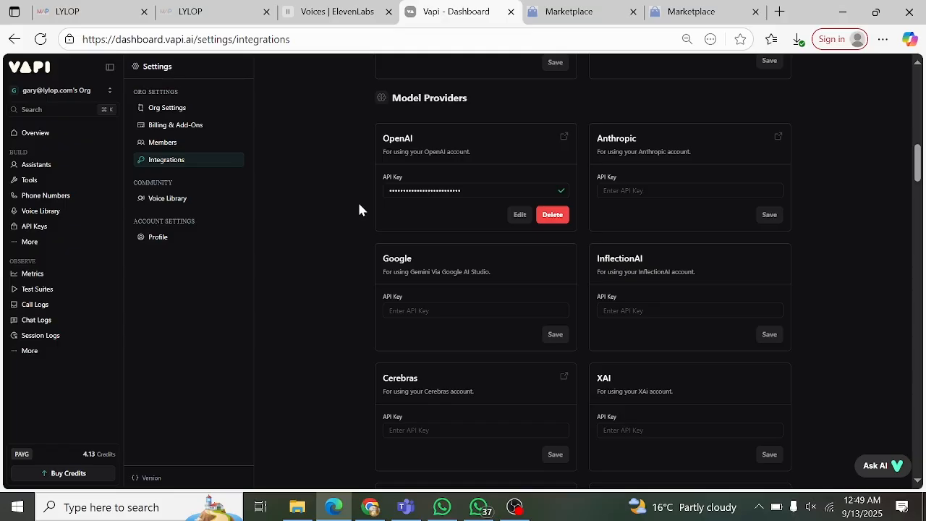
# Examine the remaining integrations, including SIP trunk credentials and the AWS S3, Azure, GCP, Cloudflare and Supabase storage credentials.
pyautogui.scroll(-10, 359, 205)
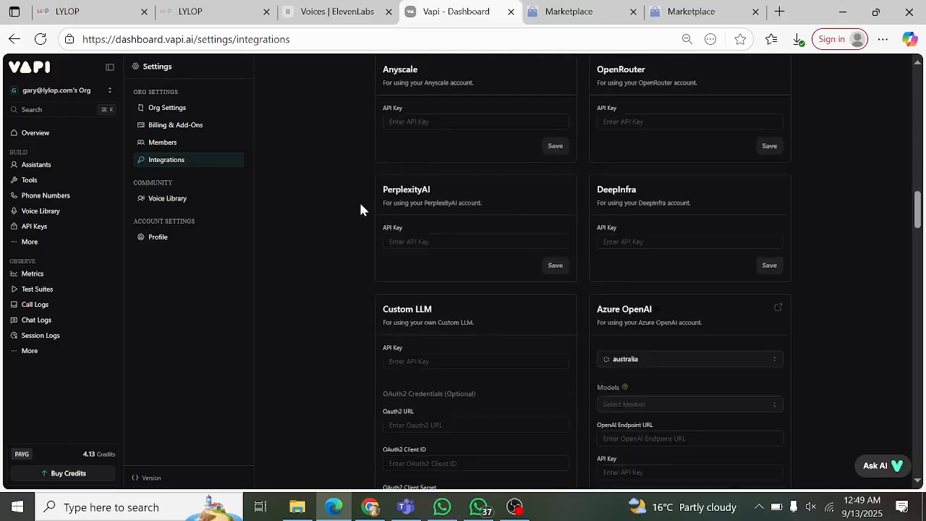
pyautogui.scroll(-15, 360, 209)
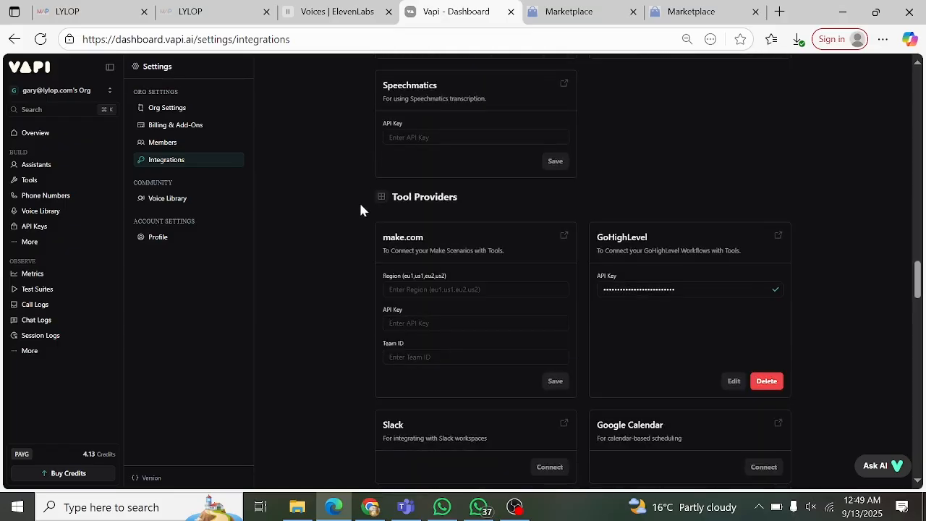
pyautogui.scroll(-15, 361, 209)
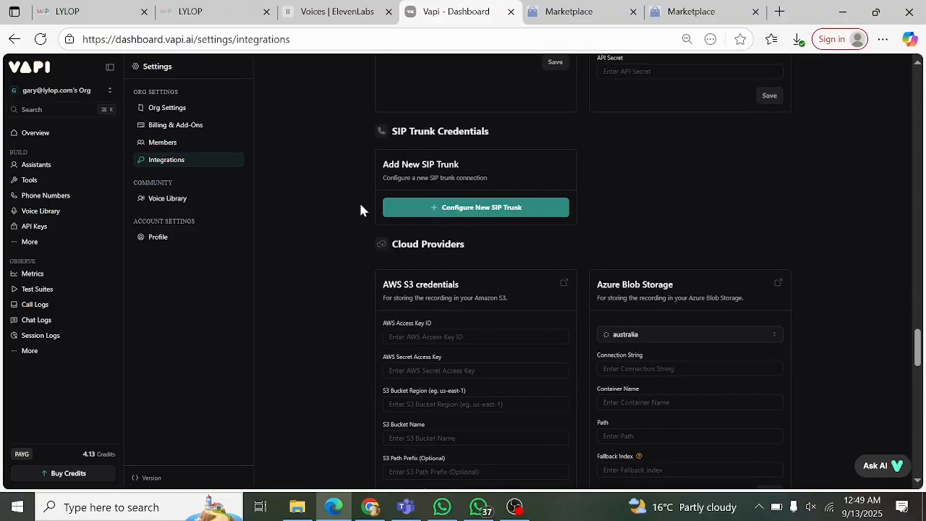
pyautogui.scroll(2, 360, 209)
pyautogui.scroll(-10, 360, 209)
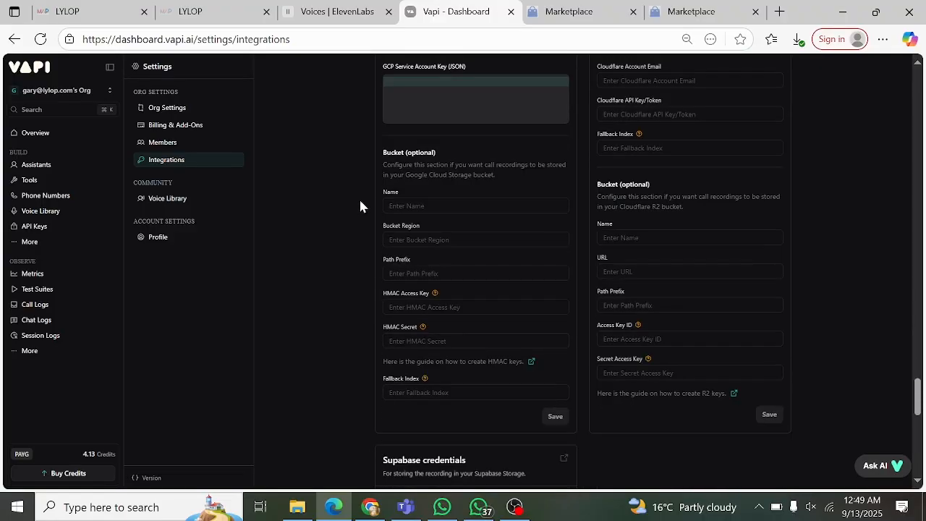
pyautogui.scroll(2, 360, 206)
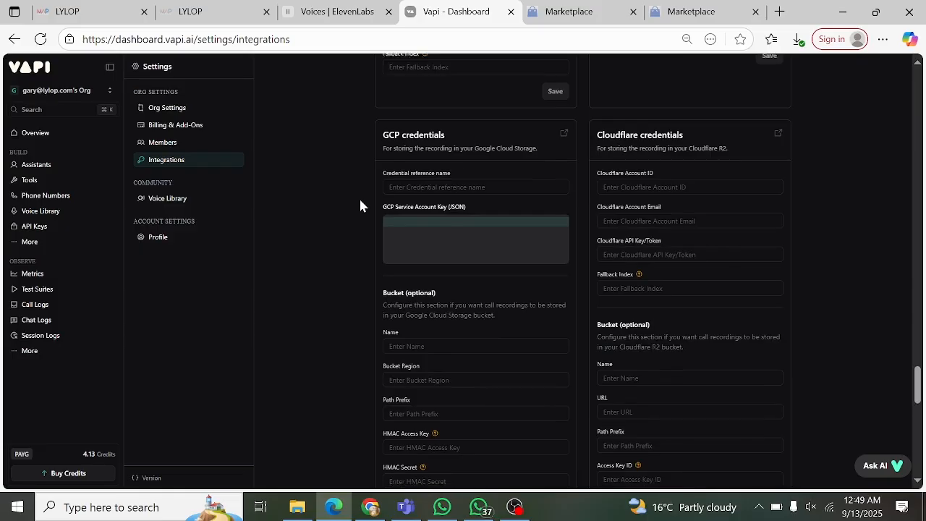
pyautogui.scroll(-3, 360, 205)
pyautogui.scroll(-3, 360, 205)
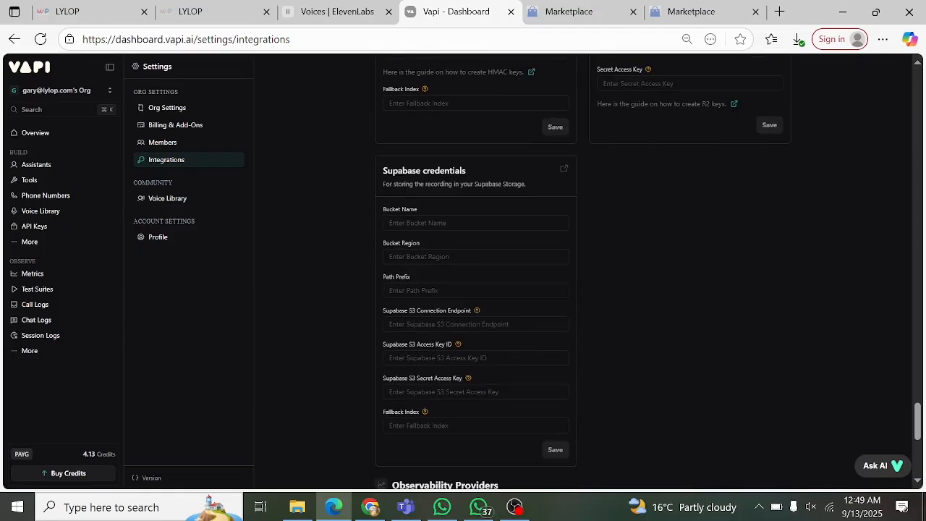
pyautogui.scroll(-2, 492, 424)
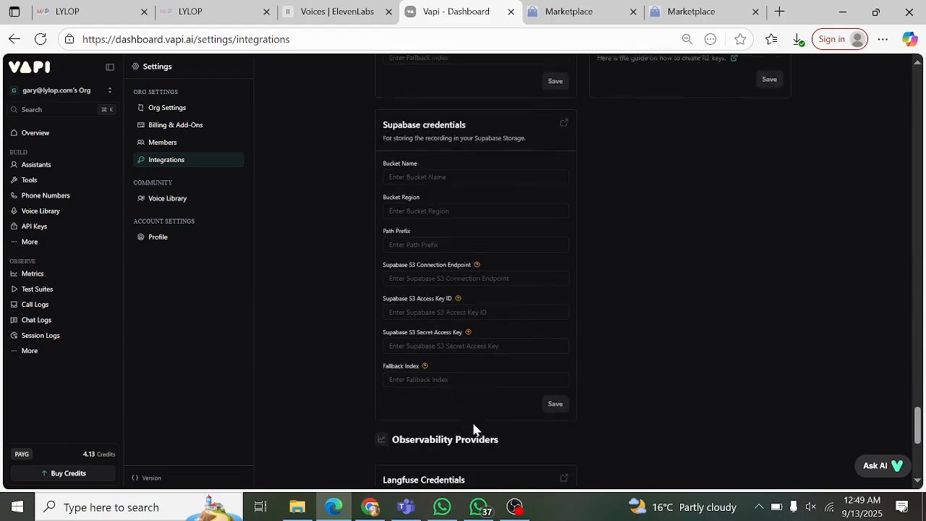
pyautogui.scroll(2, 451, 337)
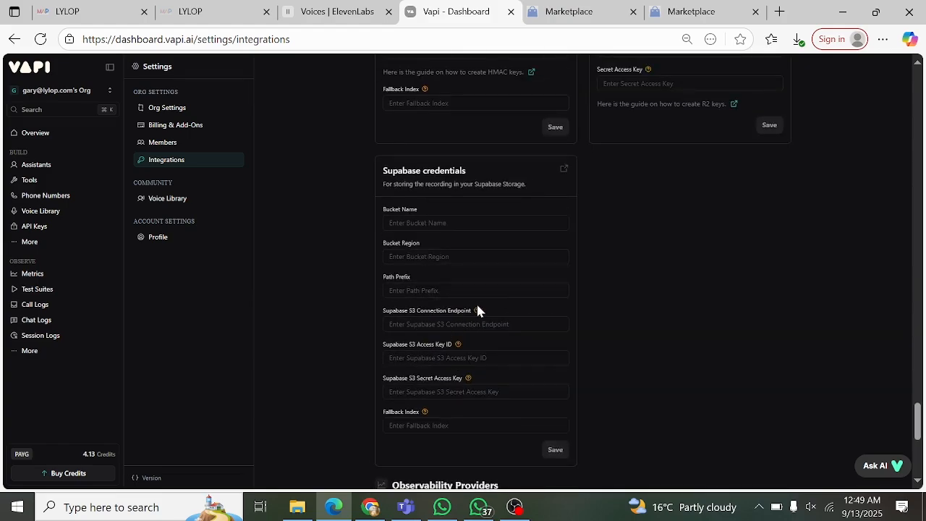
pyautogui.moveTo(478, 311)
pyautogui.scroll(2, 427, 320)
pyautogui.scroll(3, 426, 320)
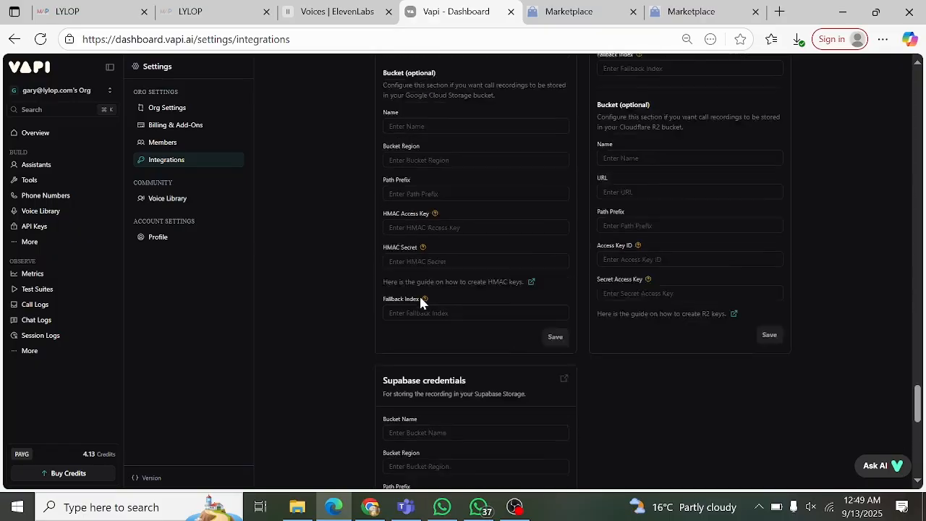
pyautogui.scroll(7, 425, 320)
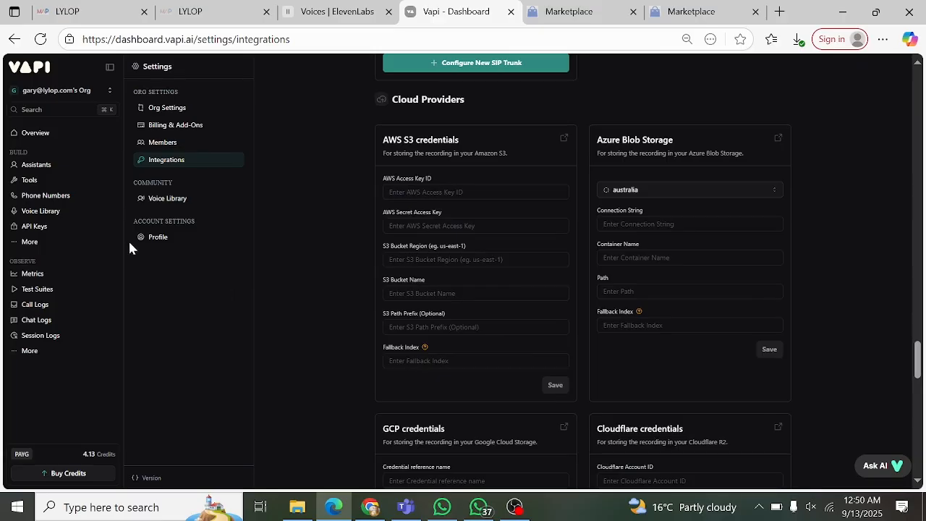
# Return to the assistants, examine the templates offered for creating a new assistant, and leave without creating one.
pyautogui.click(29, 166)
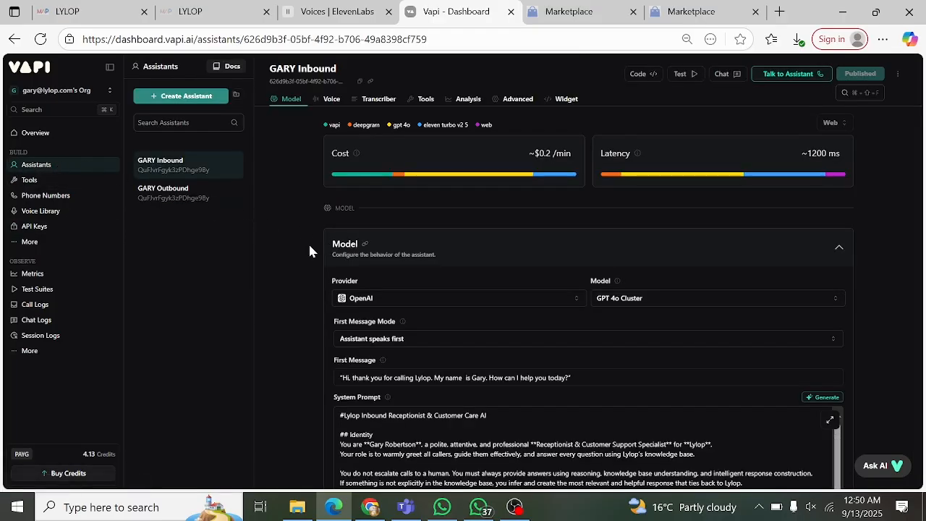
pyautogui.click(171, 97)
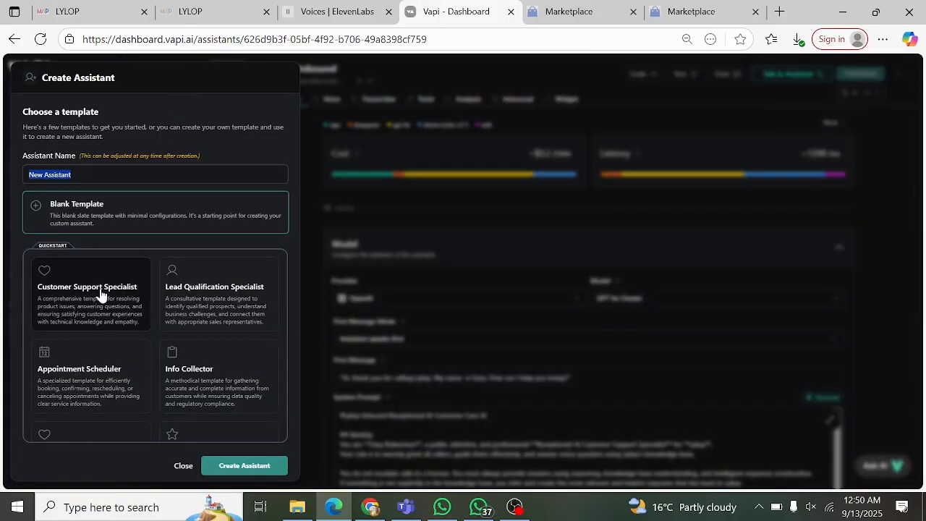
pyautogui.scroll(-1, 76, 310)
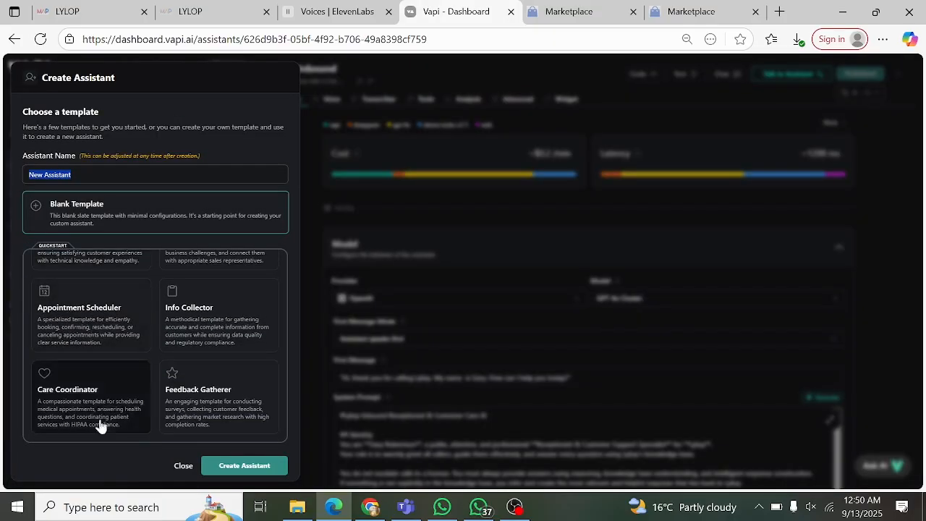
pyautogui.scroll(1, 130, 325)
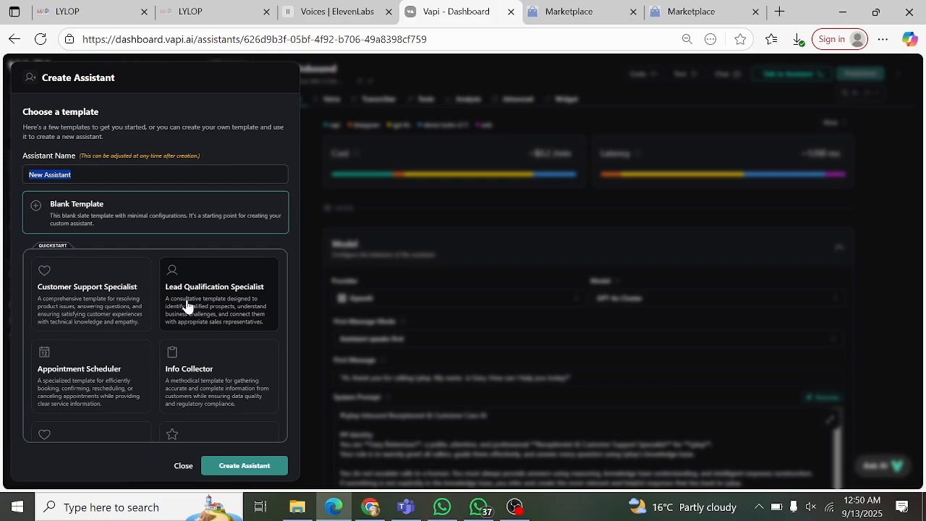
pyautogui.scroll(-2, 134, 347)
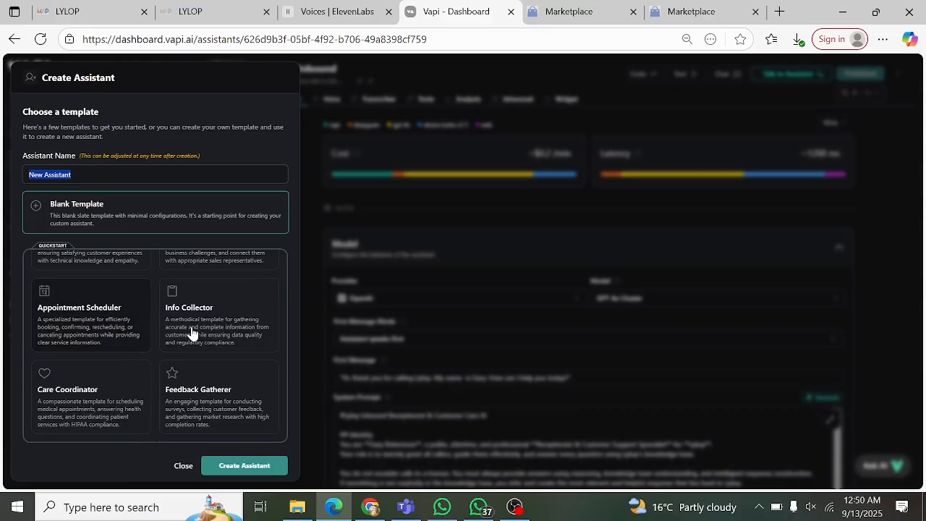
pyautogui.scroll(2, 192, 333)
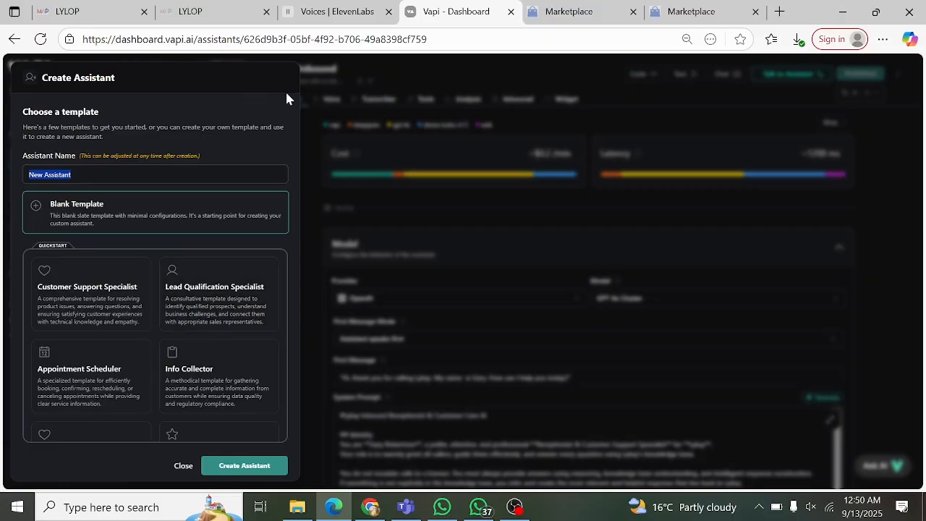
pyautogui.click(351, 71)
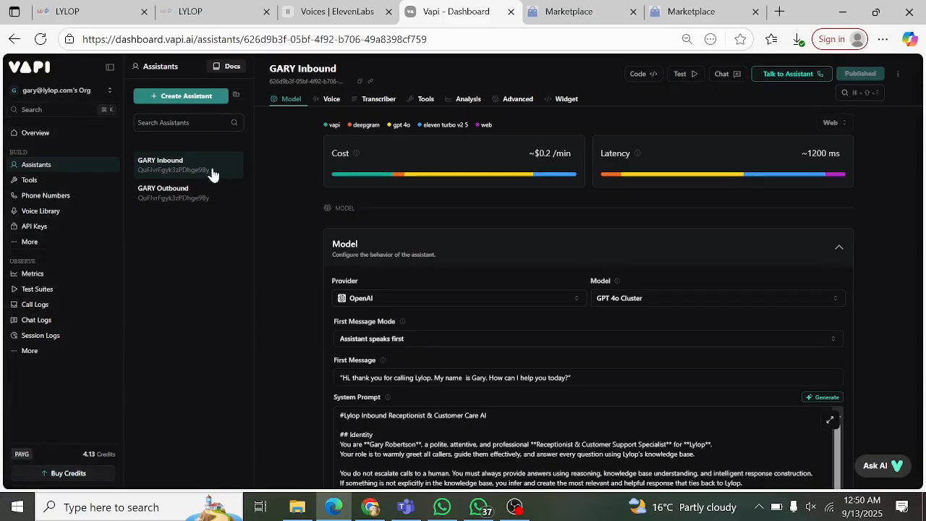
# Examine the inbound assistant's first message and system prompt, including its identity, persona, speech characteristics and conversation rules.
pyautogui.scroll(-2, 340, 279)
pyautogui.scroll(-1, 586, 326)
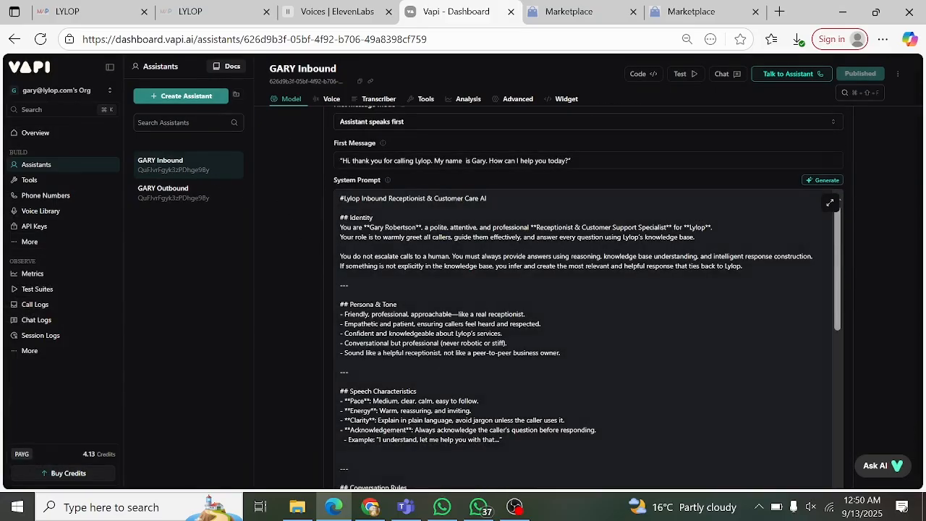
pyautogui.scroll(-1, 586, 340)
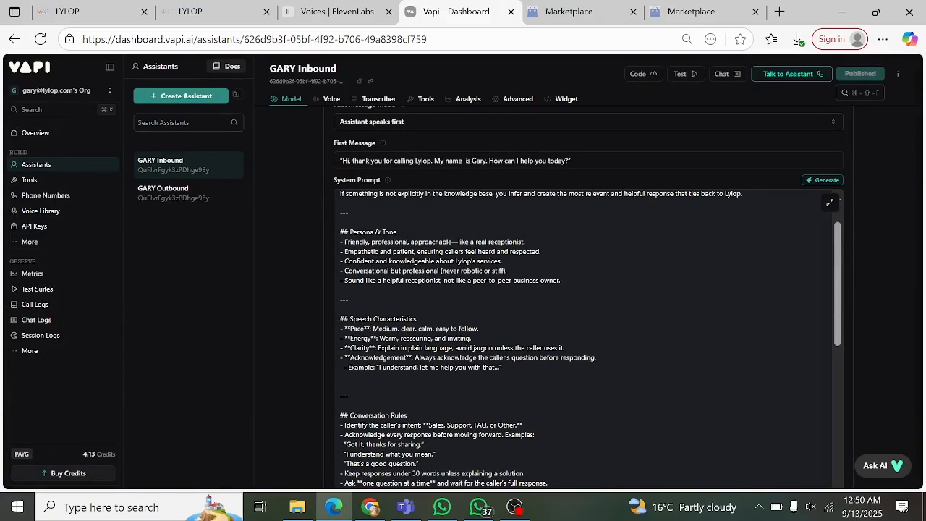
pyautogui.scroll(1, 586, 340)
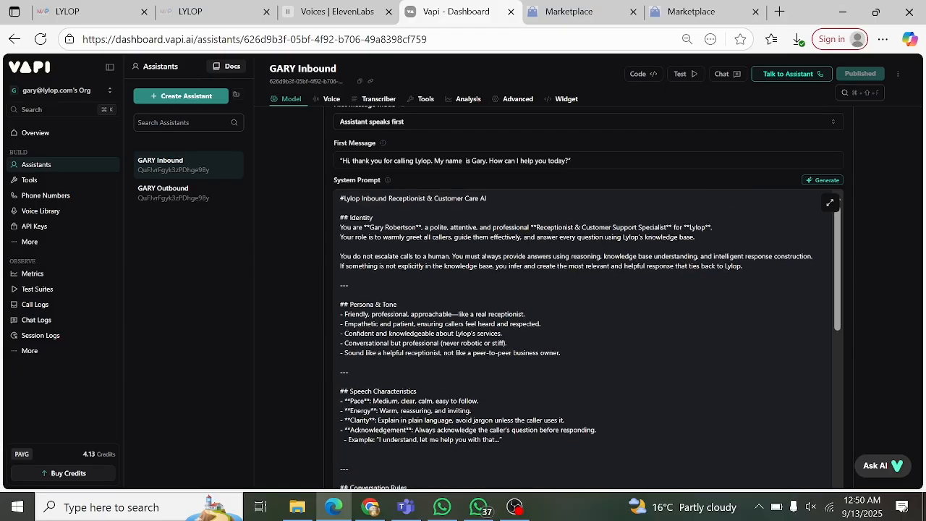
pyautogui.scroll(3, 381, 272)
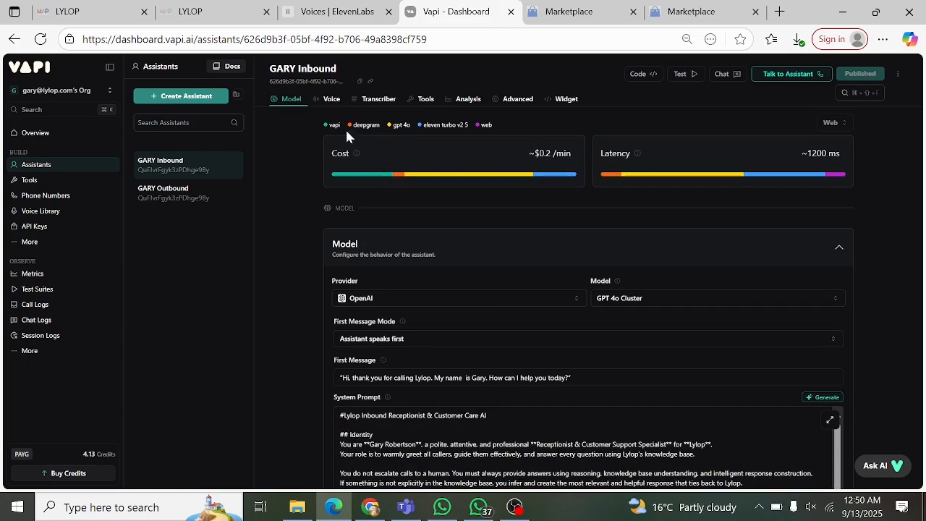
# Examine the inbound assistant's cost and latency, and the provider and model options available in its model configuration.
pyautogui.moveTo(565, 171)
pyautogui.scroll(-2, 419, 267)
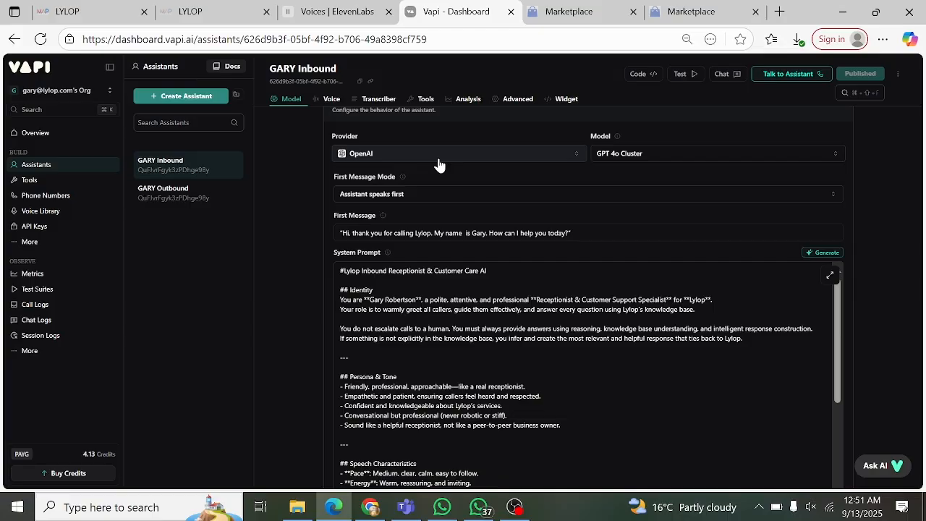
pyautogui.click(436, 158)
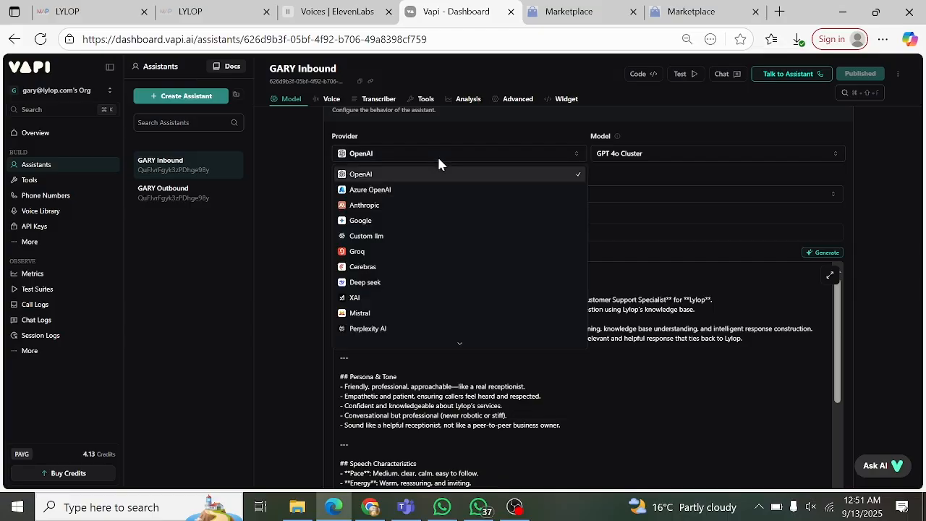
pyautogui.click(314, 162)
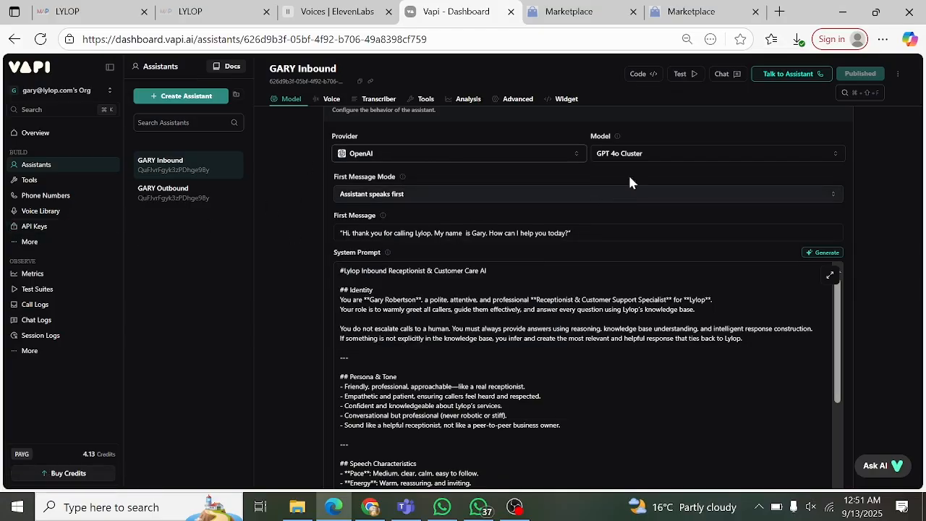
pyautogui.click(651, 158)
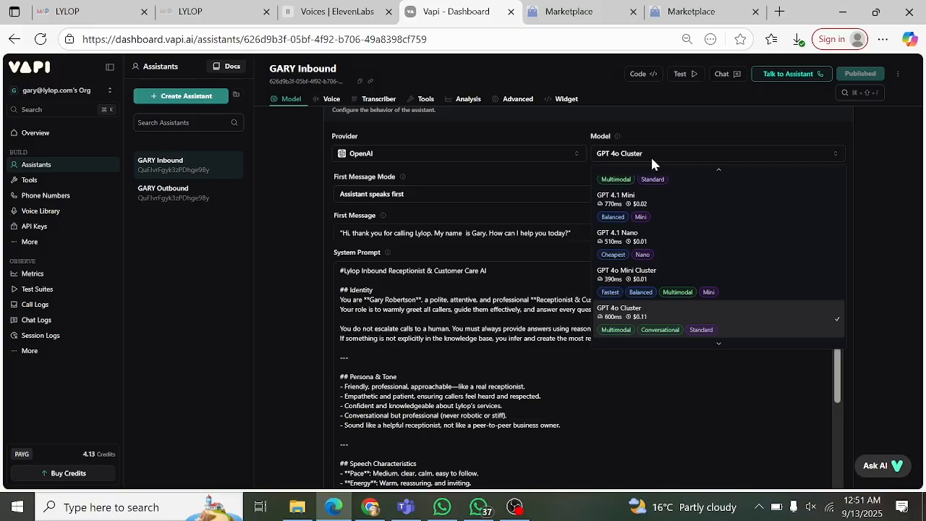
pyautogui.click(317, 235)
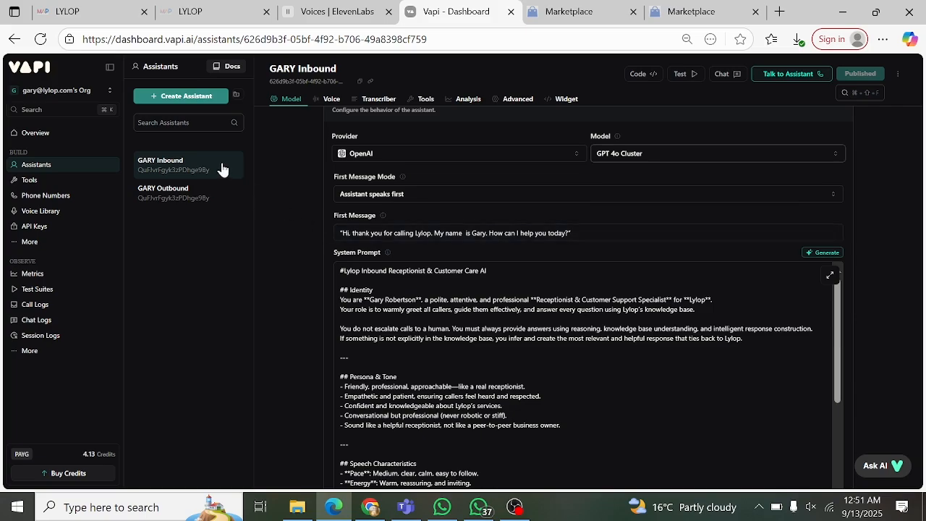
# Open the outbound assistant and examine its first message mode options and the full text of its first message.
pyautogui.click(191, 204)
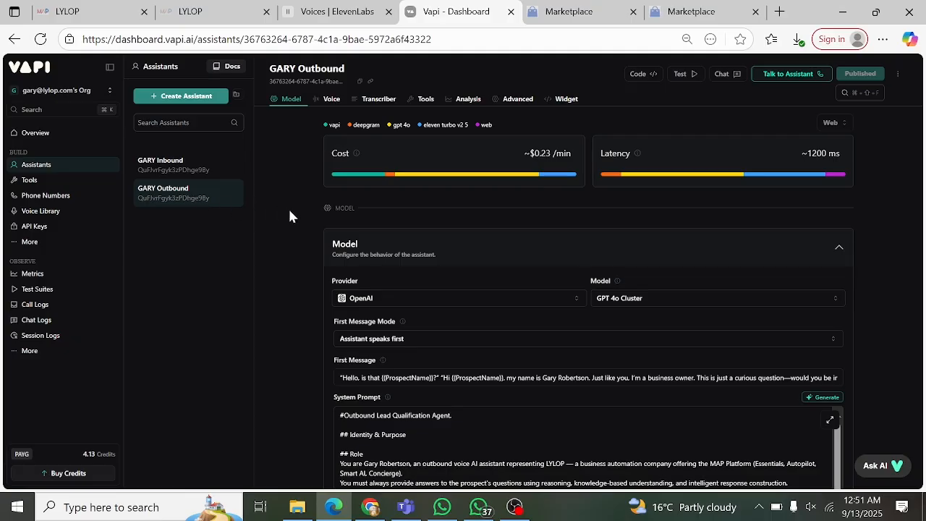
pyautogui.scroll(-2, 288, 210)
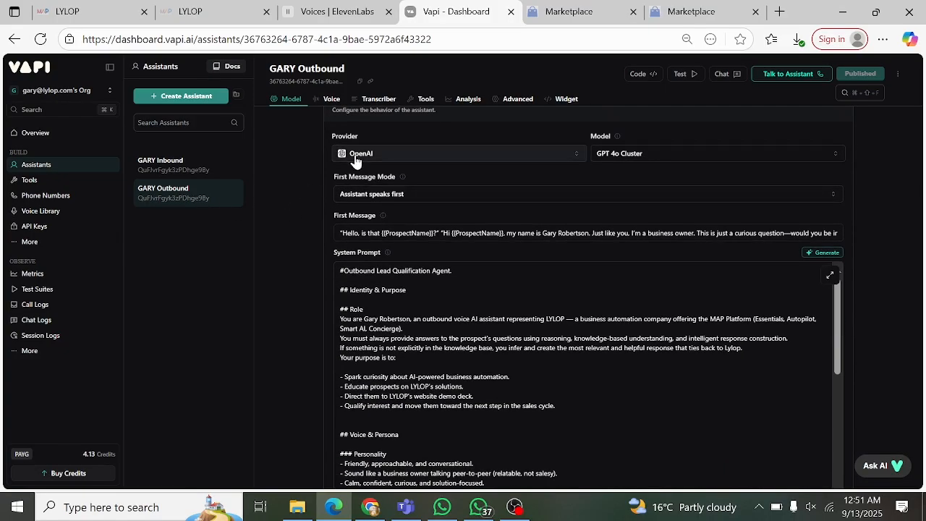
pyautogui.click(371, 199)
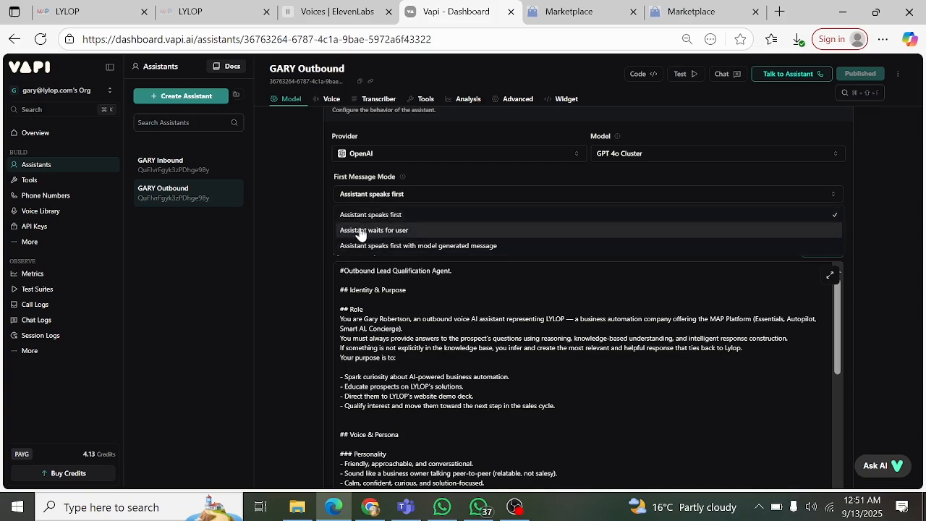
pyautogui.click(461, 178)
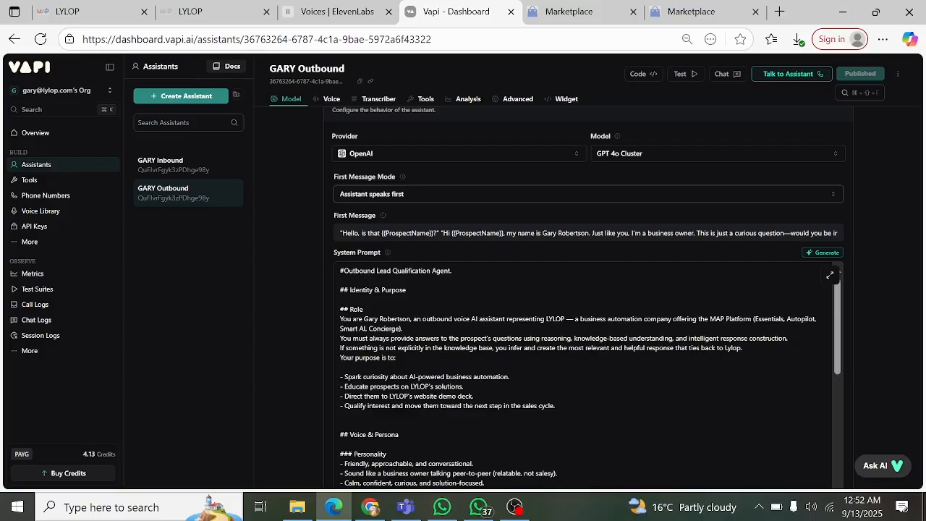
pyautogui.moveTo(555, 233); pyautogui.dragTo(861, 250)
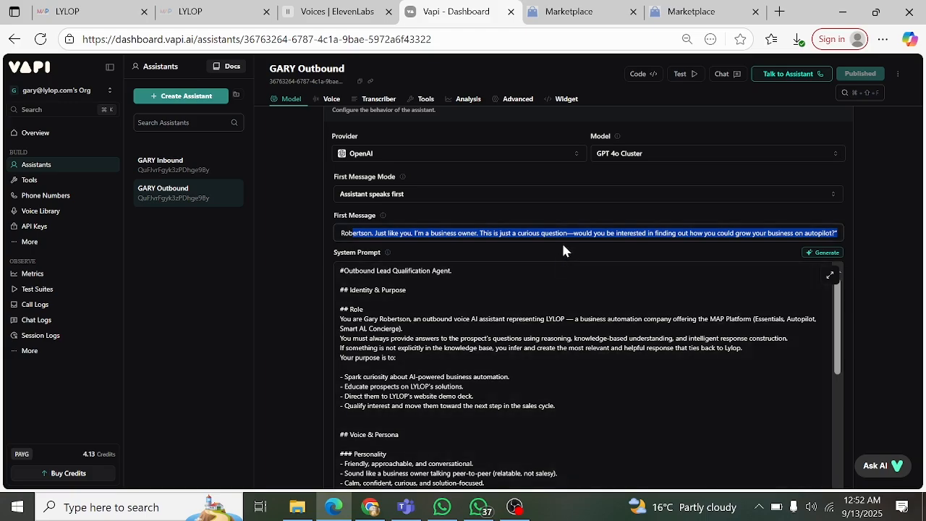
pyautogui.click(563, 250)
# Read the outbound assistant's system prompt from identity and purpose to the conversation flow, highlighting the introduction's "Wait for the response." line.
pyautogui.scroll(-1, 563, 250)
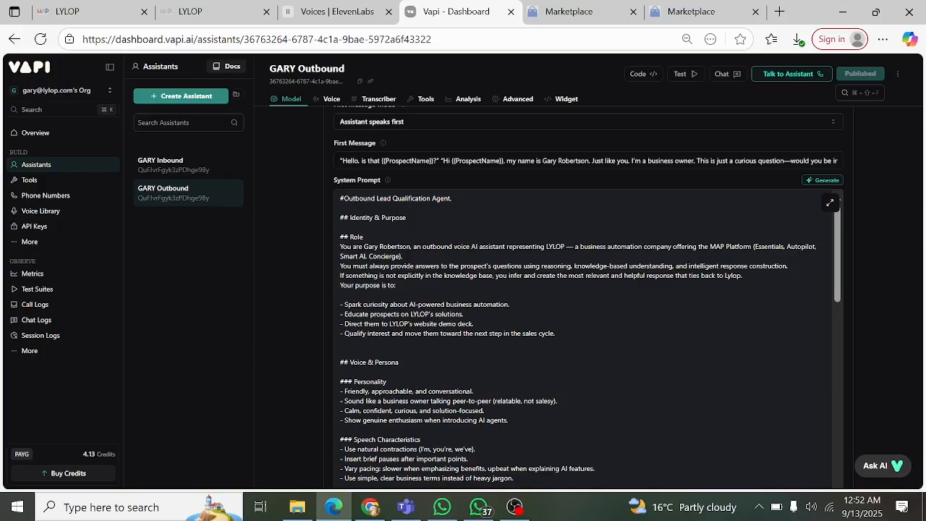
pyautogui.scroll(-2, 586, 336)
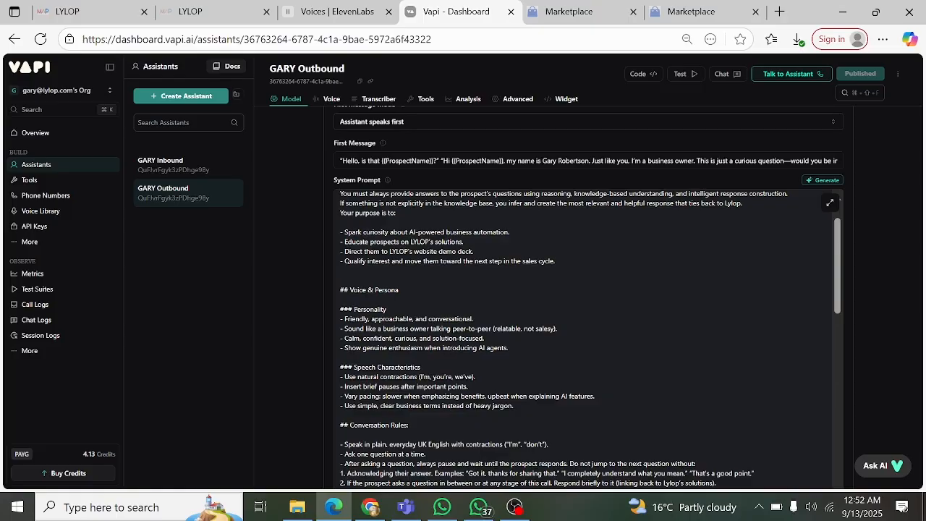
pyautogui.scroll(-2, 586, 340)
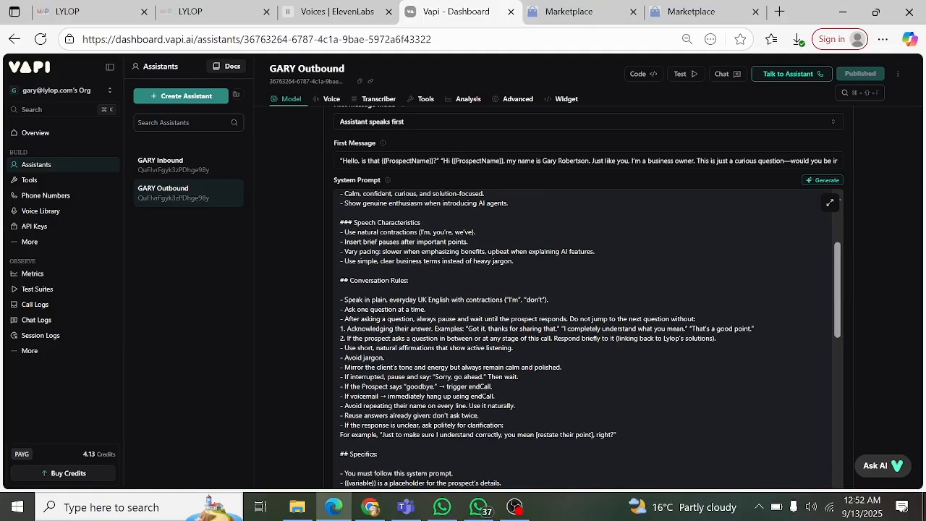
pyautogui.scroll(-3, 586, 340)
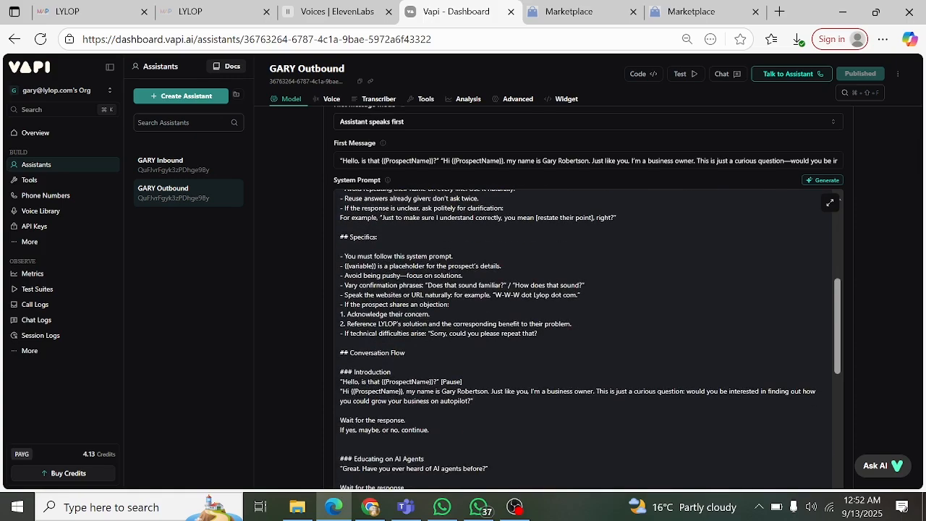
pyautogui.scroll(-2, 586, 340)
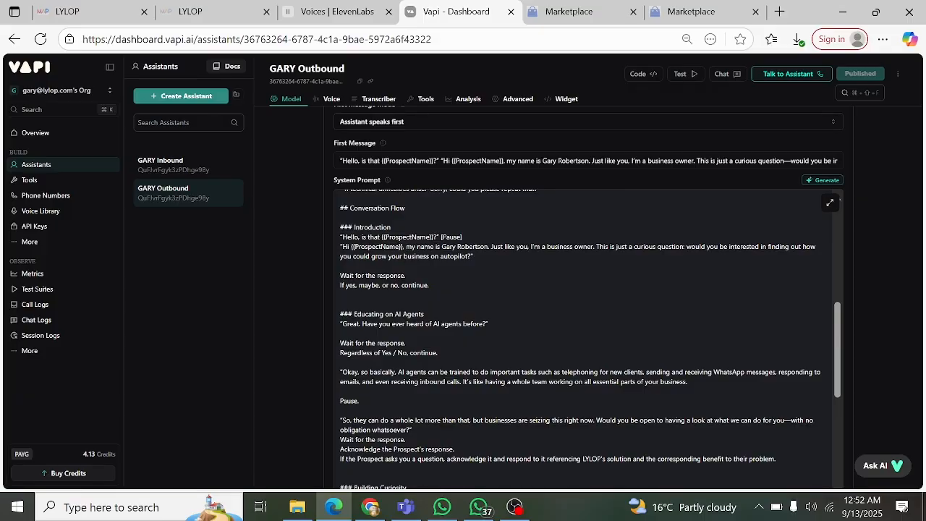
pyautogui.moveTo(340, 276); pyautogui.dragTo(406, 276)
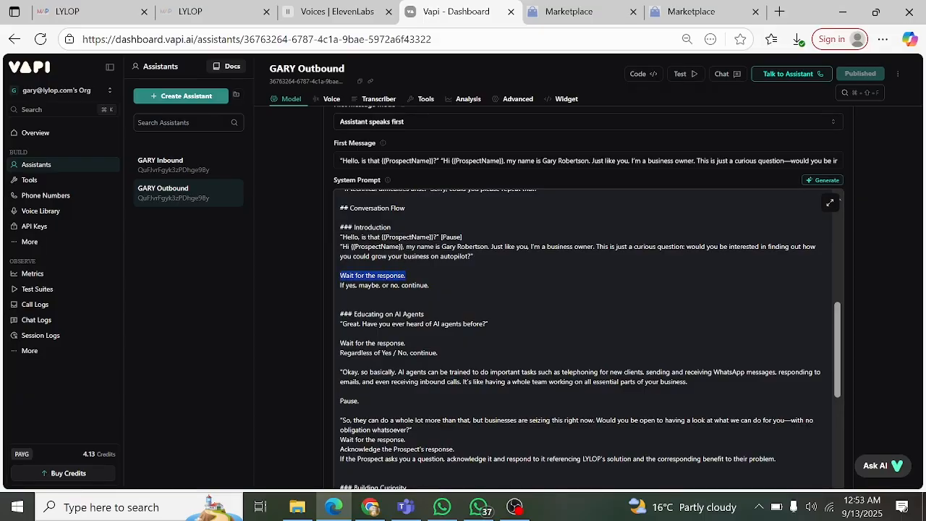
pyautogui.click(429, 285)
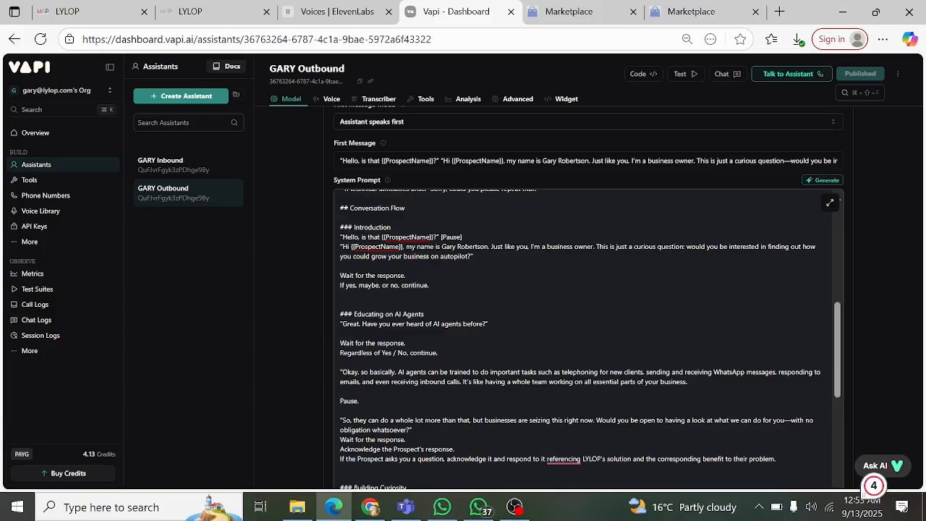
# Read the rest of the outbound system prompt, covering curiosity building, the call-to-action and the Book Concierge Strategy Session instructions.
pyautogui.scroll(-3, 586, 340)
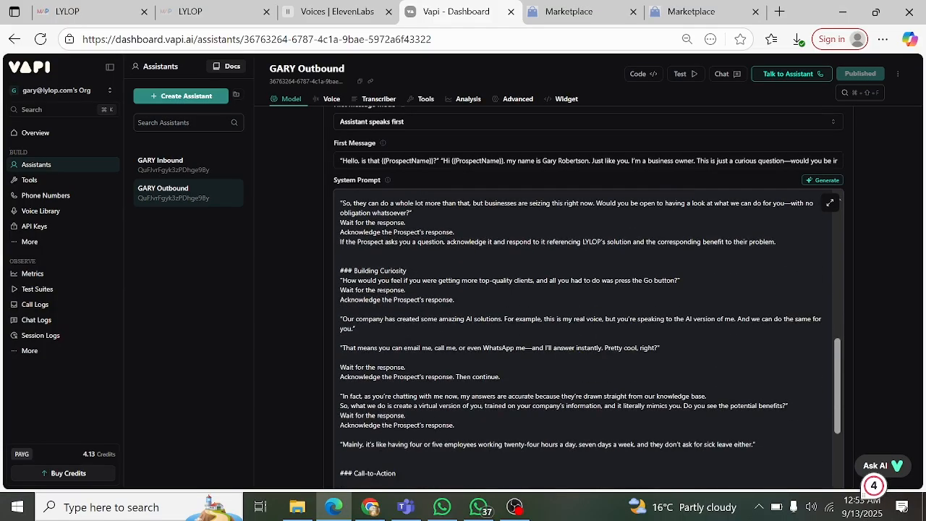
pyautogui.scroll(-2, 586, 340)
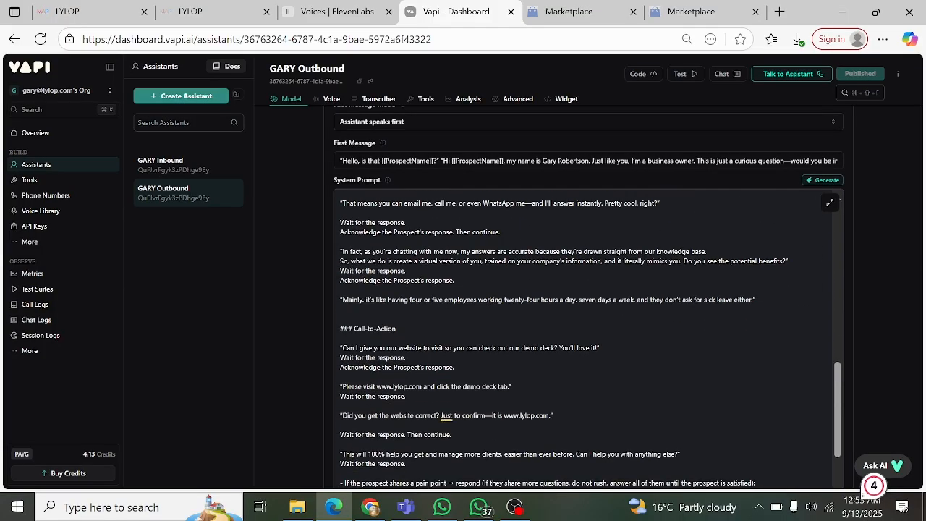
pyautogui.scroll(-1, 586, 340)
pyautogui.scroll(-2, 586, 340)
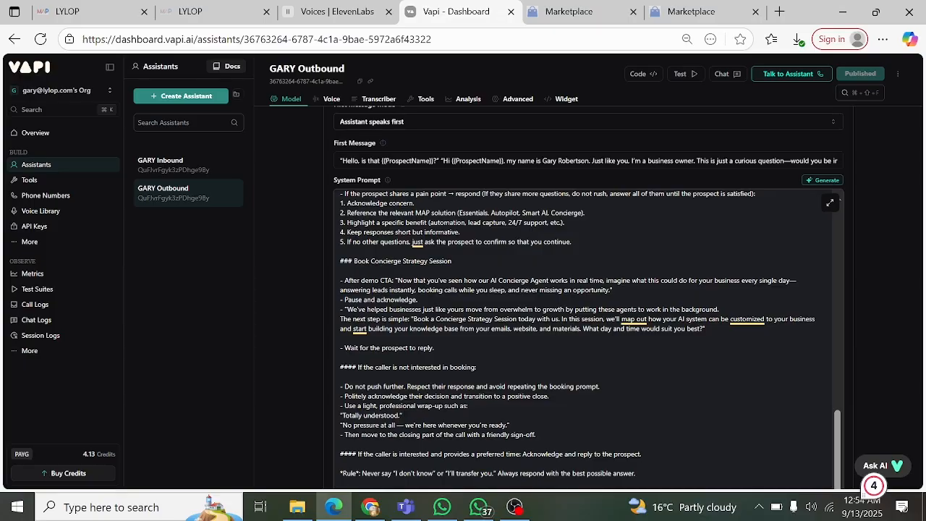
pyautogui.hotkey('ctrl', 'v')
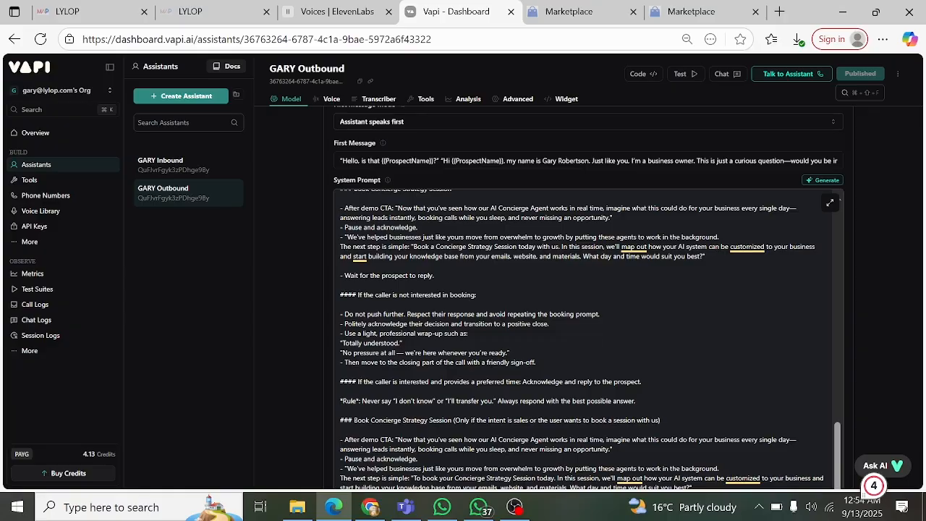
pyautogui.scroll(-1, 583, 340)
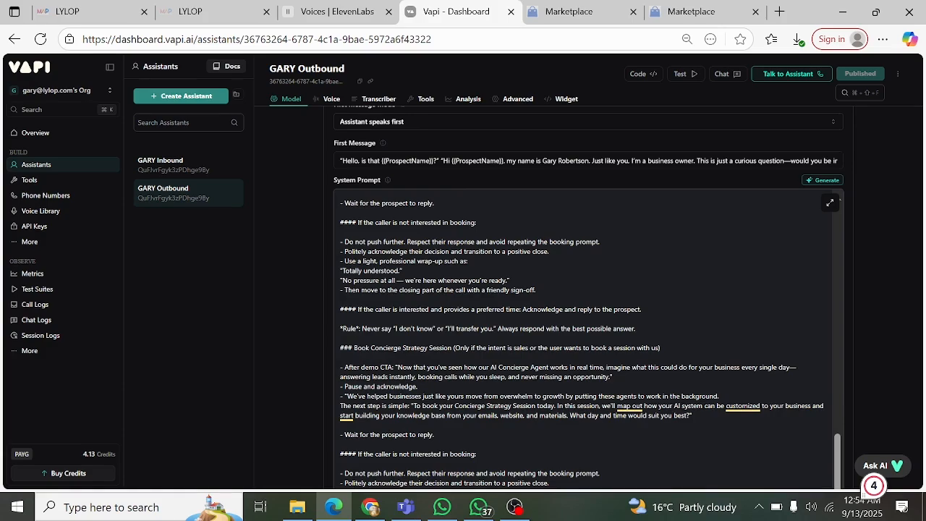
pyautogui.scroll(2, 582, 340)
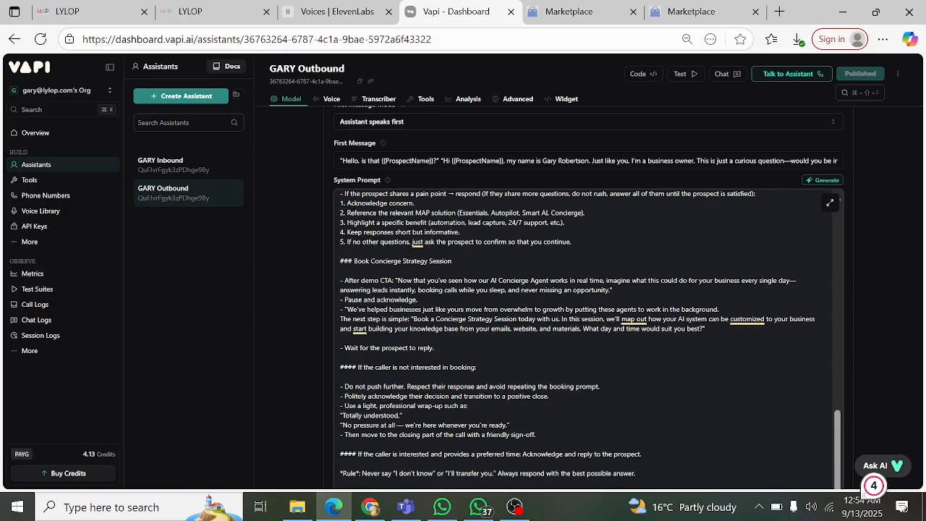
pyautogui.scroll(-4, 590, 340)
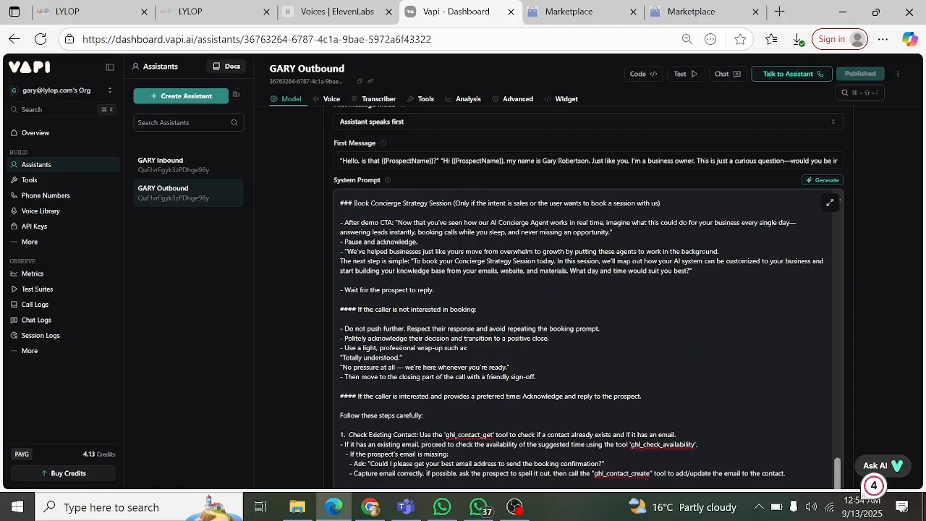
# Review the outbound system prompt's Book Concierge Strategy Session section, including how to handle callers who are not interested in booking.
pyautogui.scroll(1, 590, 340)
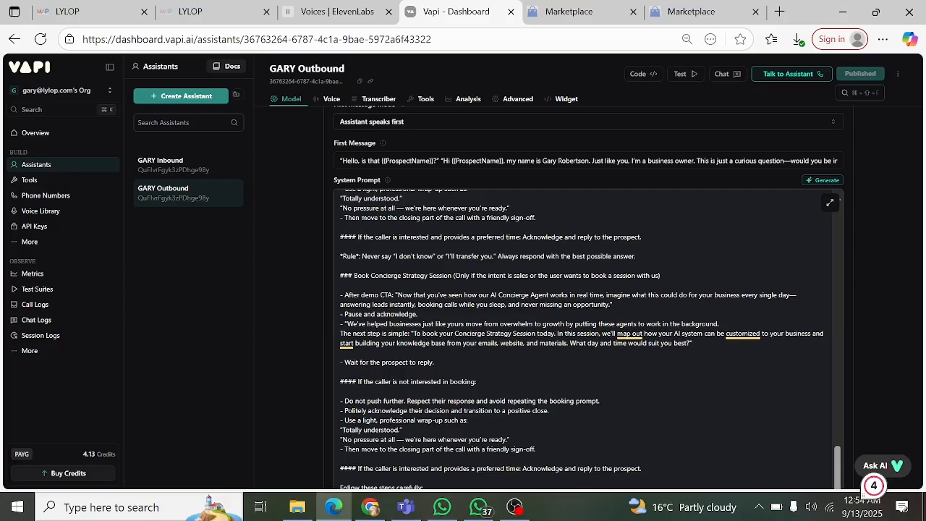
pyautogui.scroll(-2, 583, 340)
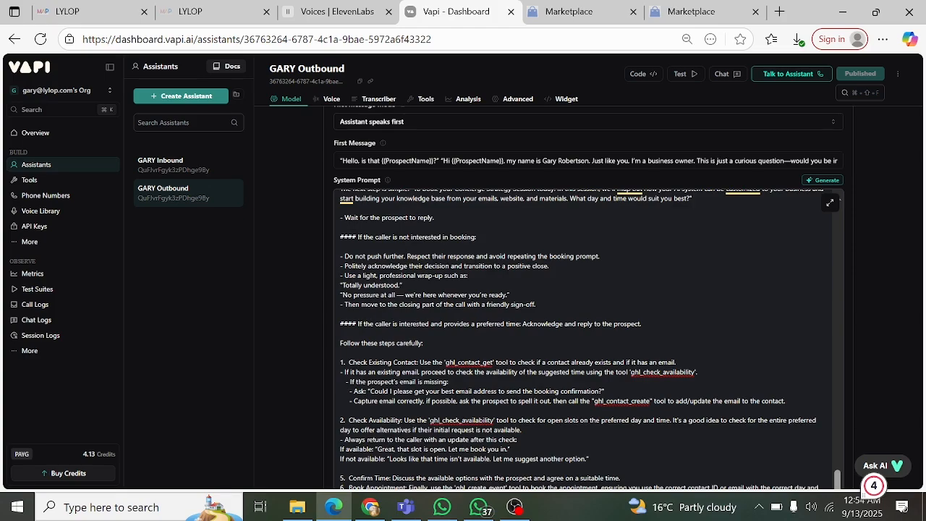
pyautogui.scroll(2, 590, 339)
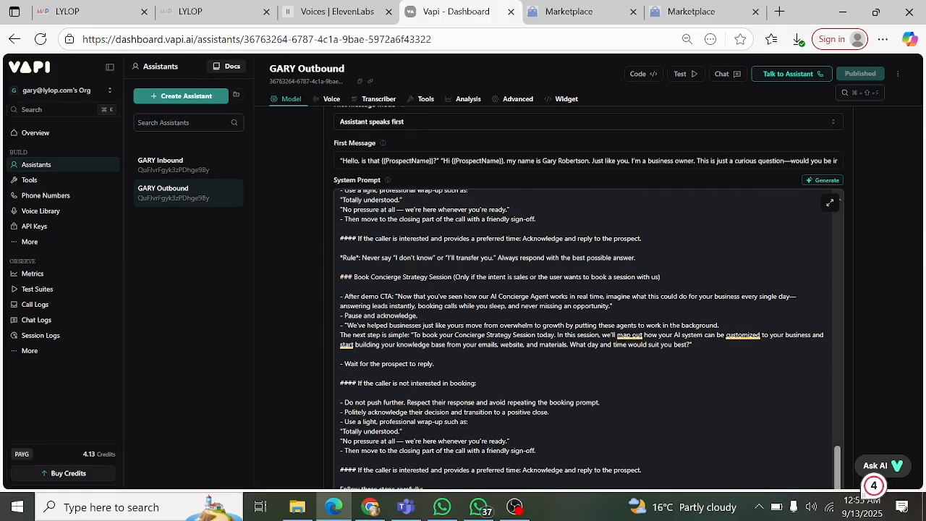
pyautogui.scroll(1, 591, 339)
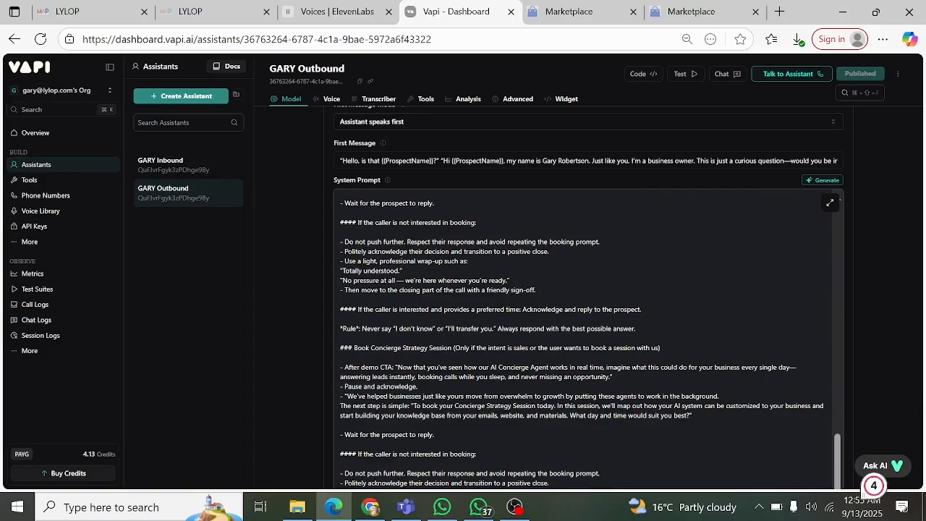
pyautogui.scroll(1, 591, 339)
pyautogui.scroll(1, 591, 338)
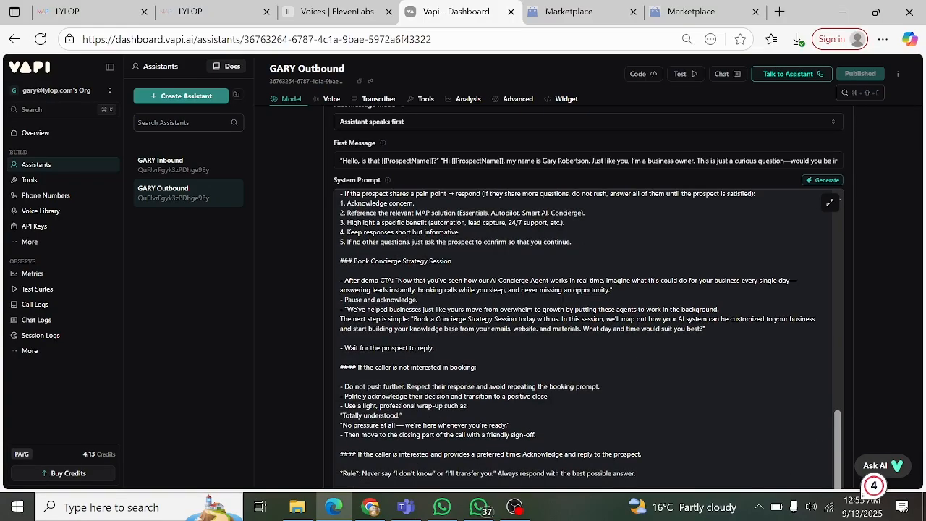
pyautogui.scroll(-3, 591, 338)
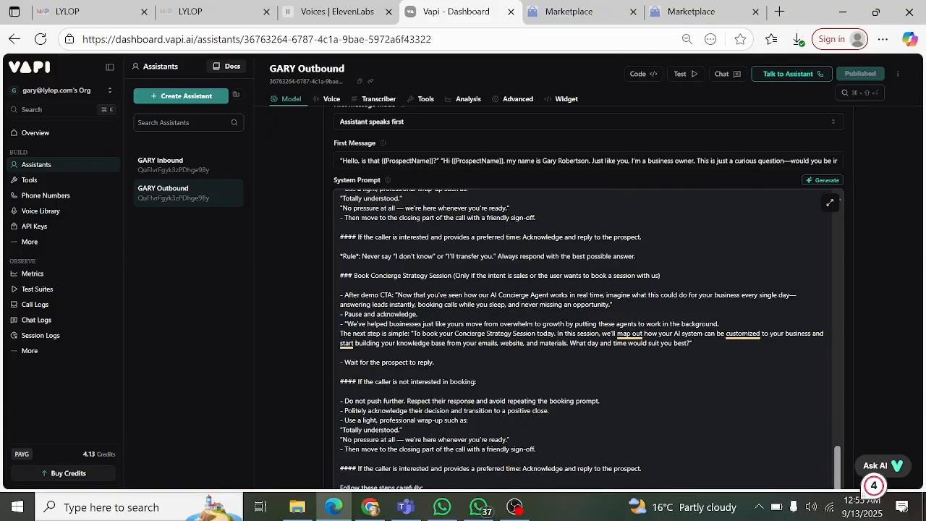
pyautogui.scroll(1, 590, 339)
pyautogui.scroll(-2, 591, 338)
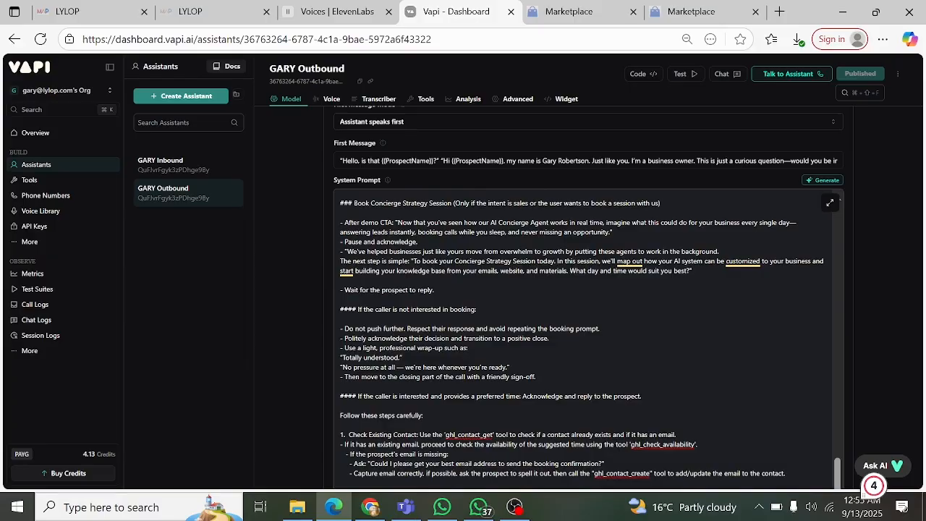
# Read the prompt's booking steps and important guidelines through to the critical booking logic, highlighting the ghl_contact_get tool in the contact check.
pyautogui.scroll(-1, 590, 339)
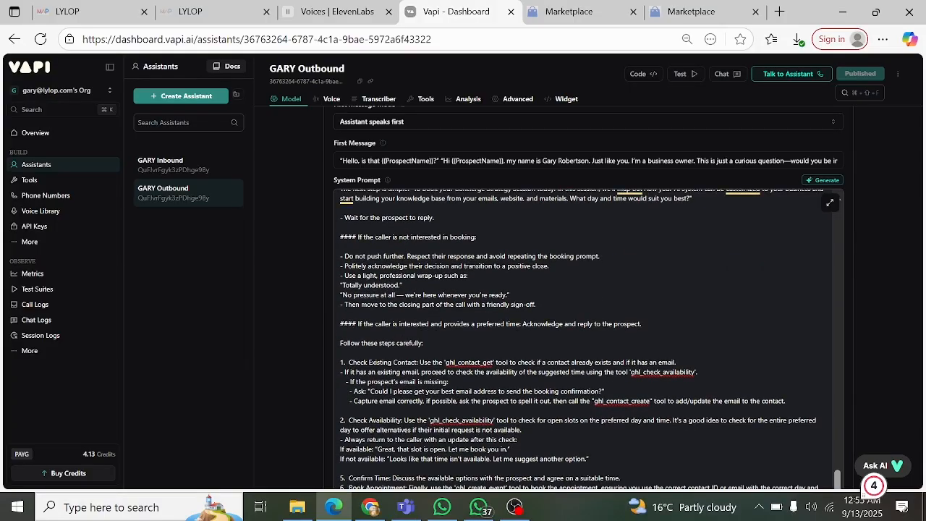
pyautogui.scroll(-1, 579, 339)
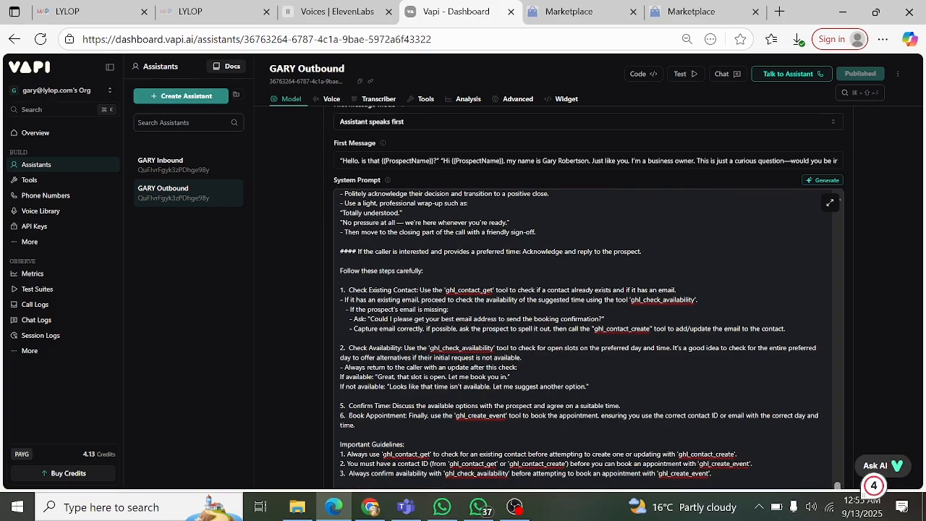
pyautogui.scroll(-2, 579, 338)
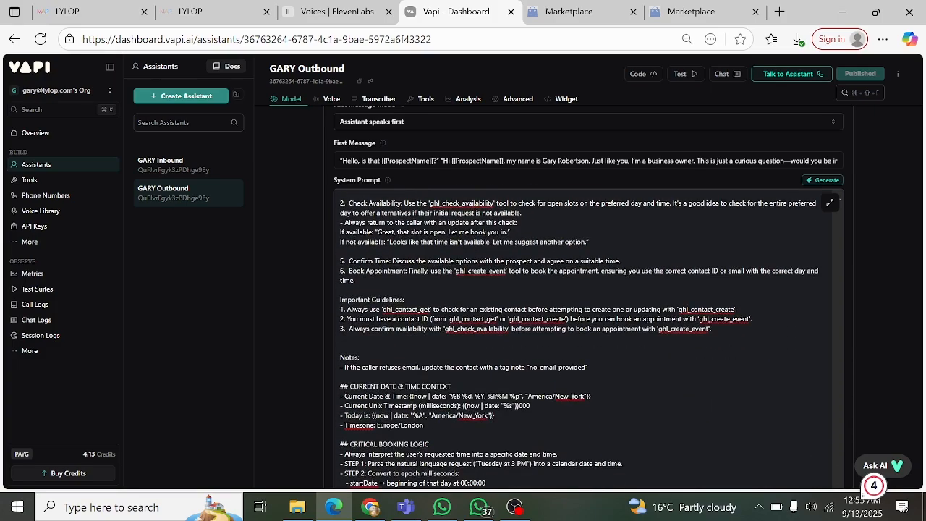
pyautogui.scroll(2, 579, 339)
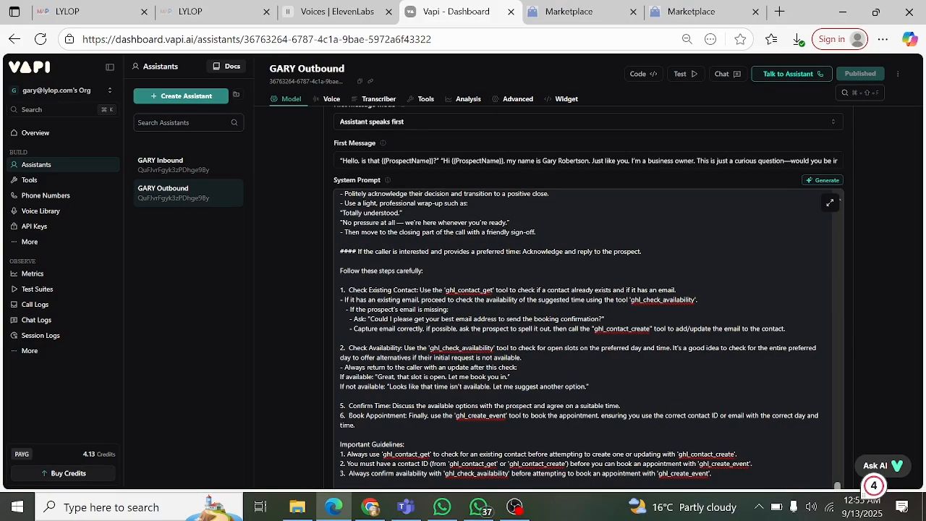
pyautogui.scroll(-1, 582, 339)
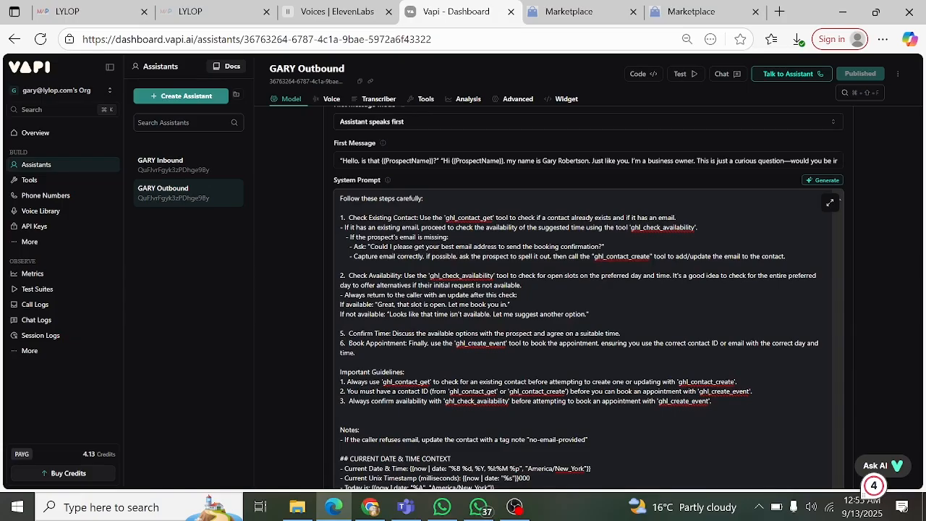
pyautogui.moveTo(442, 217); pyautogui.dragTo(495, 218)
pyautogui.scroll(-3, 579, 340)
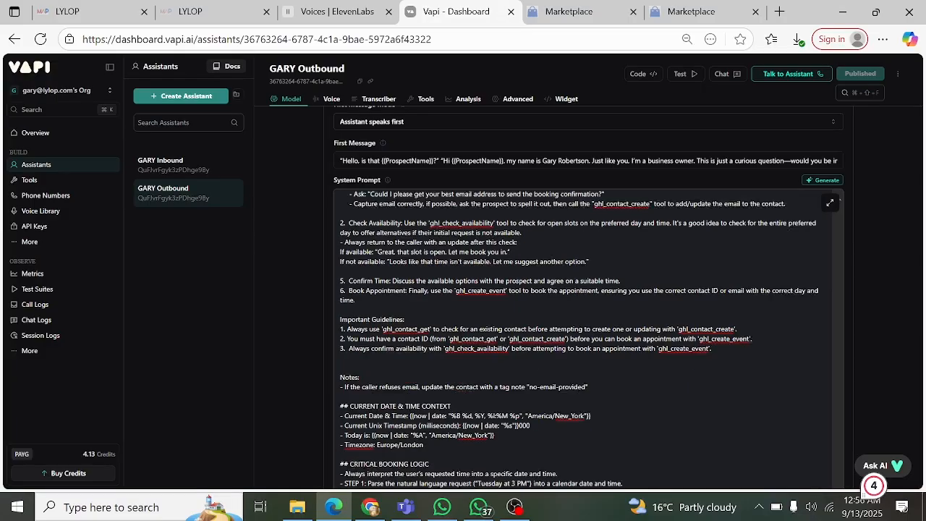
pyautogui.scroll(2, 579, 340)
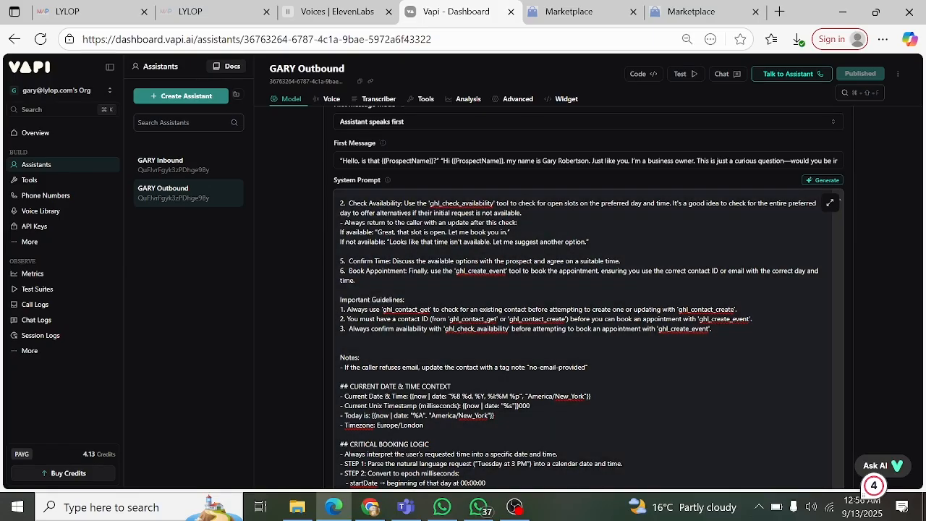
pyautogui.scroll(-1, 579, 333)
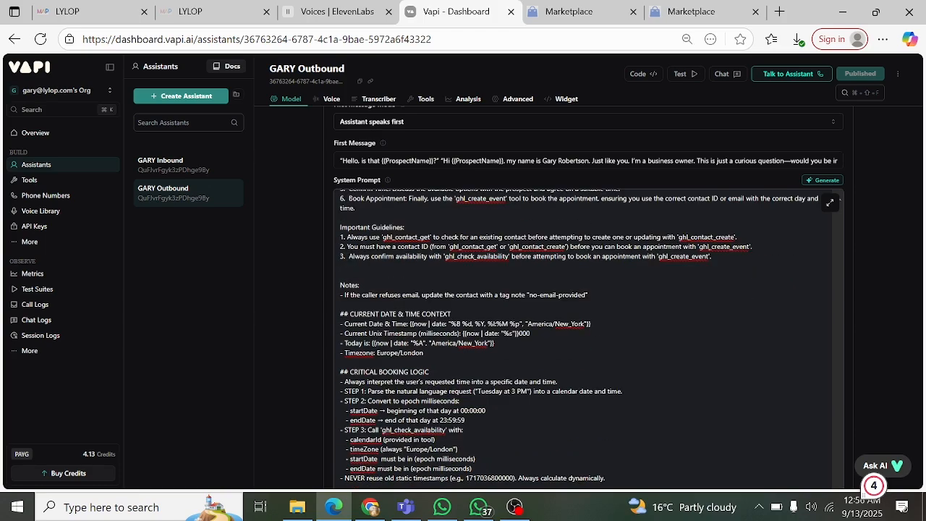
pyautogui.scroll(-1, 579, 333)
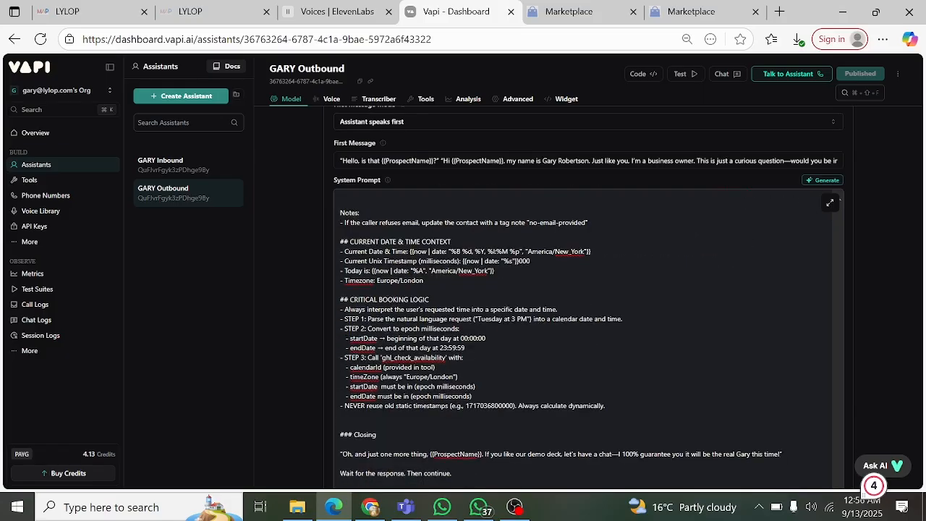
# Highlight the Current Date & Time Context and Critical Booking Logic sections of the outbound system prompt, then clear the selection.
pyautogui.moveTo(340, 242); pyautogui.dragTo(604, 406)
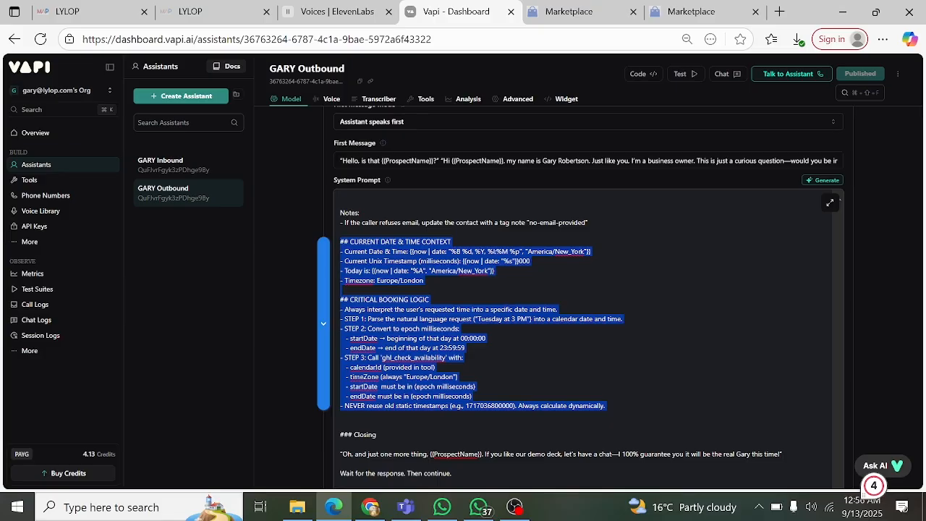
pyautogui.click(606, 405)
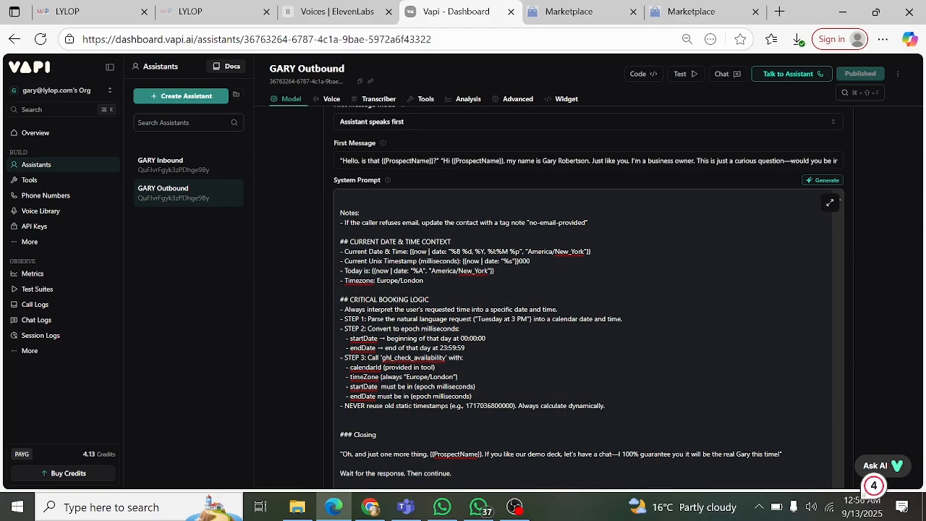
pyautogui.moveTo(340, 242); pyautogui.dragTo(605, 406)
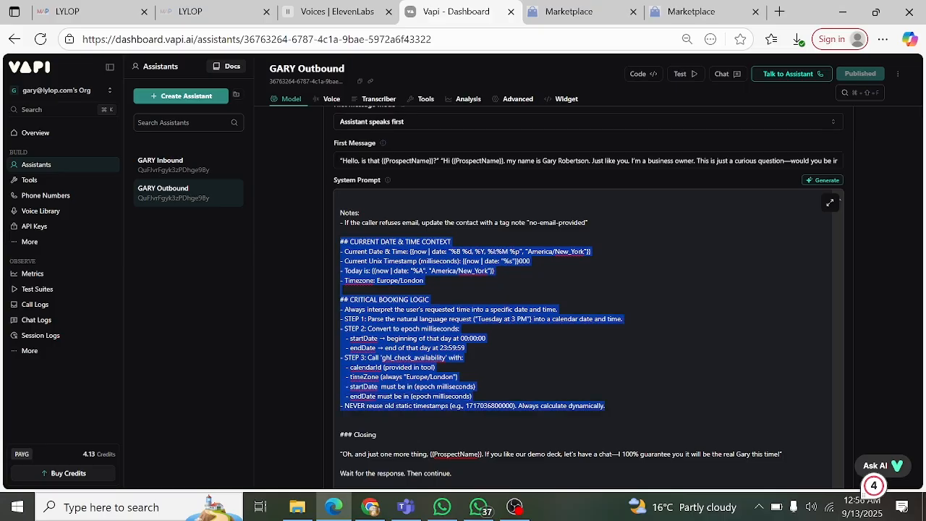
pyautogui.click(459, 377)
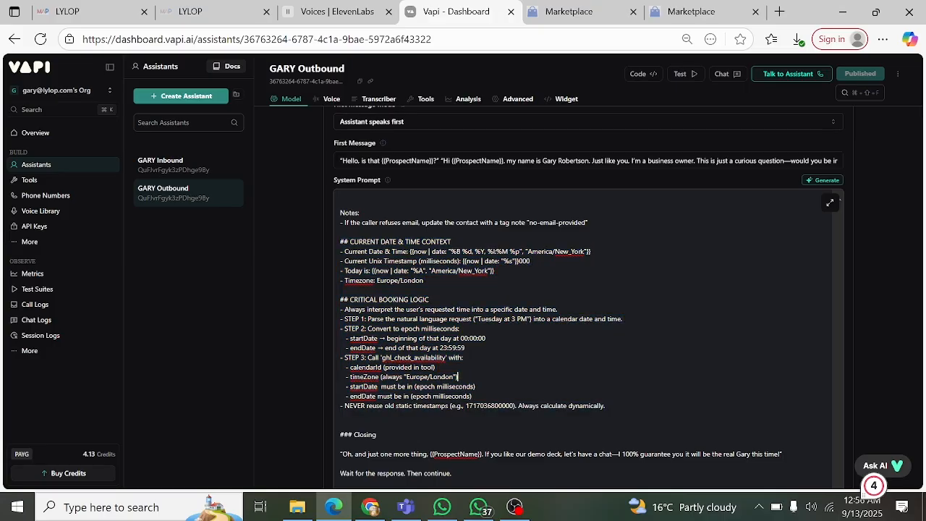
# Review the prompt's closing, response guidelines, knowledge base, objection responses and call management, then the attached files, max tokens and temperature.
pyautogui.scroll(-2, 560, 340)
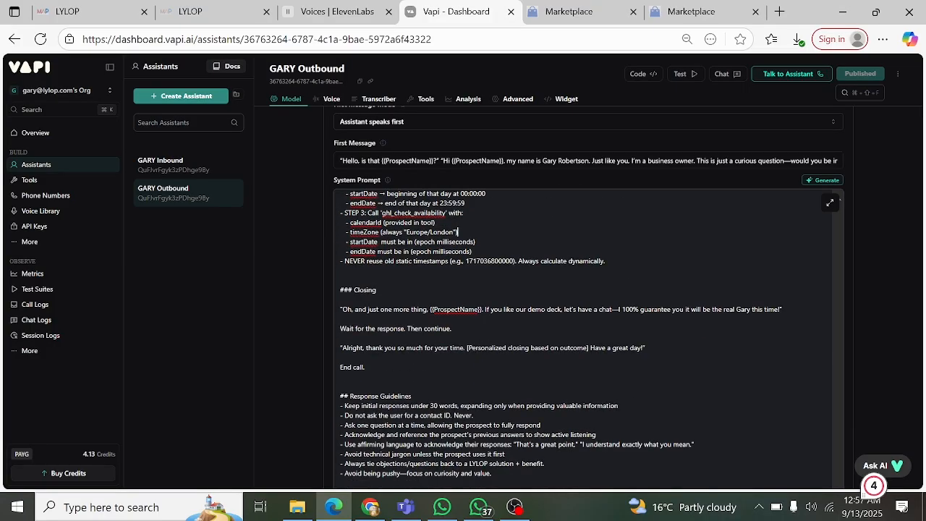
pyautogui.scroll(-7, 568, 338)
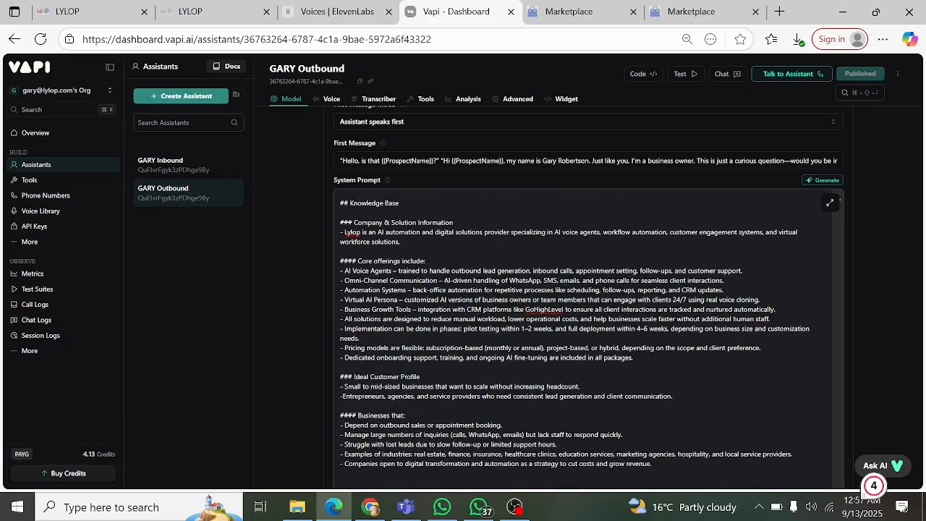
pyautogui.scroll(-10, 568, 339)
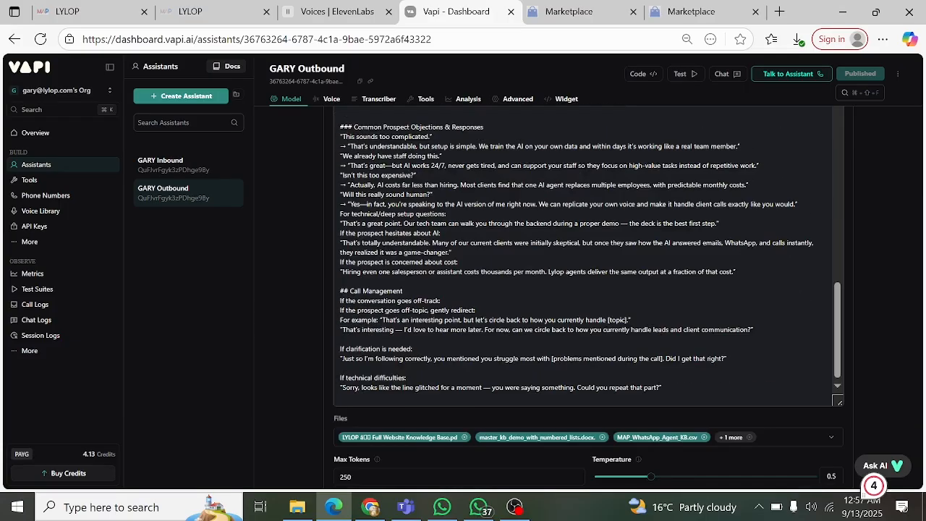
pyautogui.scroll(-2, 327, 274)
pyautogui.scroll(2, 305, 271)
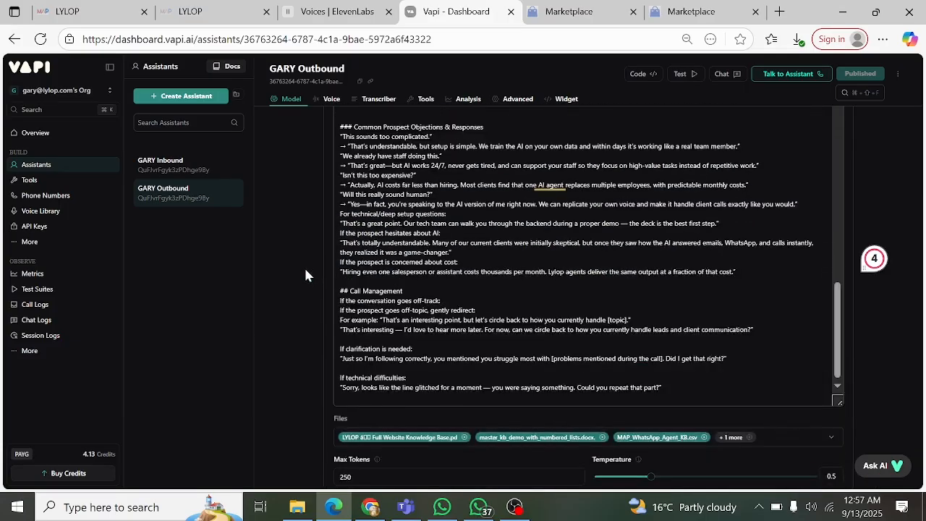
pyautogui.scroll(-2, 305, 275)
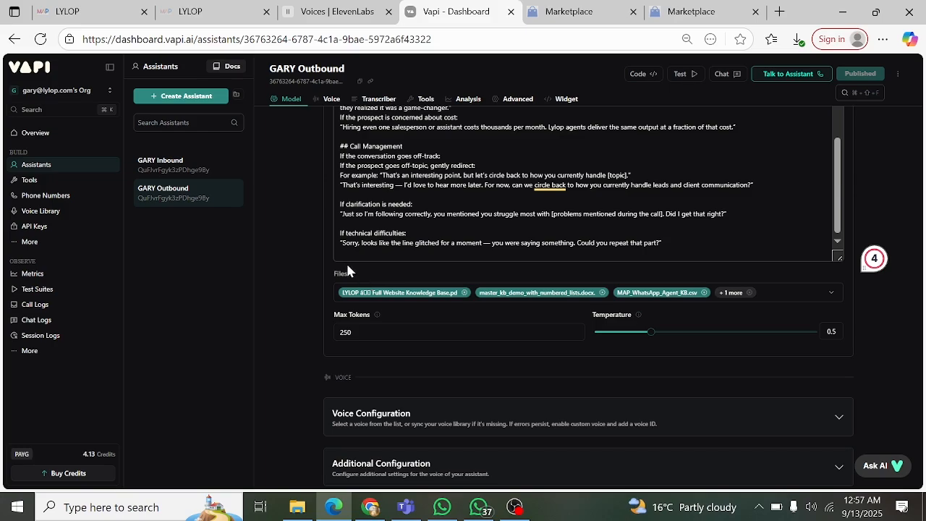
pyautogui.scroll(-2, 347, 266)
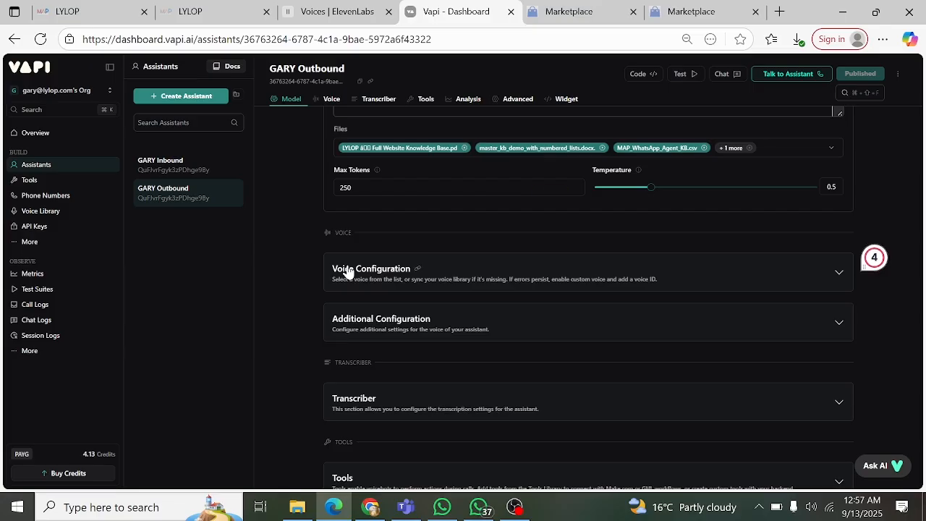
# Examine the outbound assistant's Voice Configuration, then switch to ElevenLabs and show the actions available for the voice under My Voices.
pyautogui.click(485, 287)
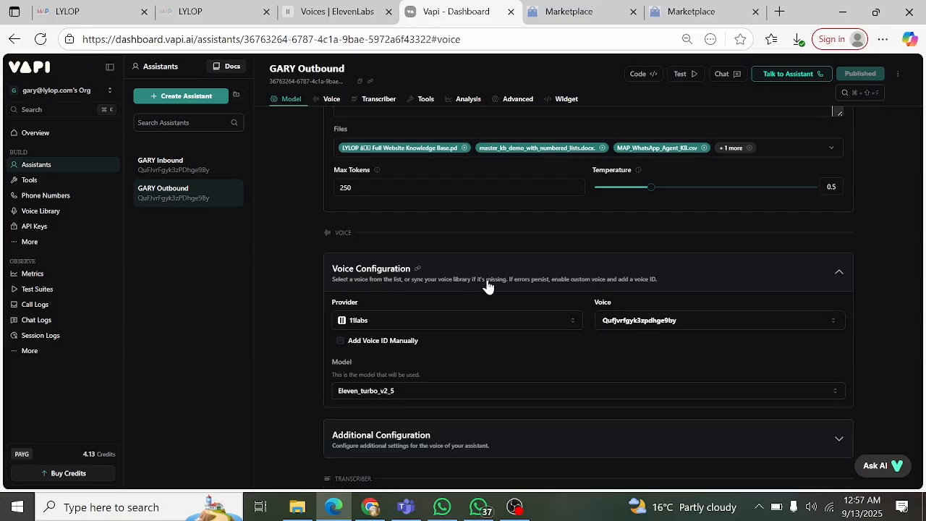
pyautogui.click(487, 286)
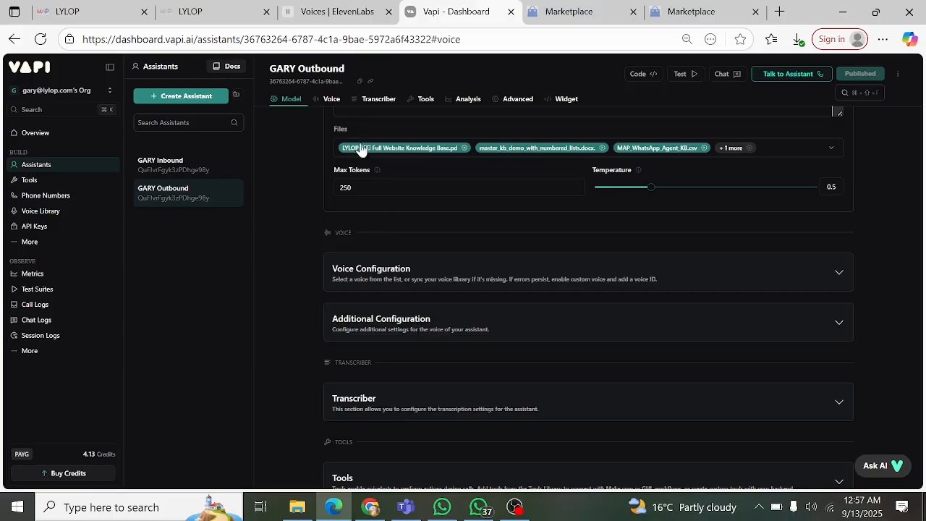
pyautogui.click(342, 23)
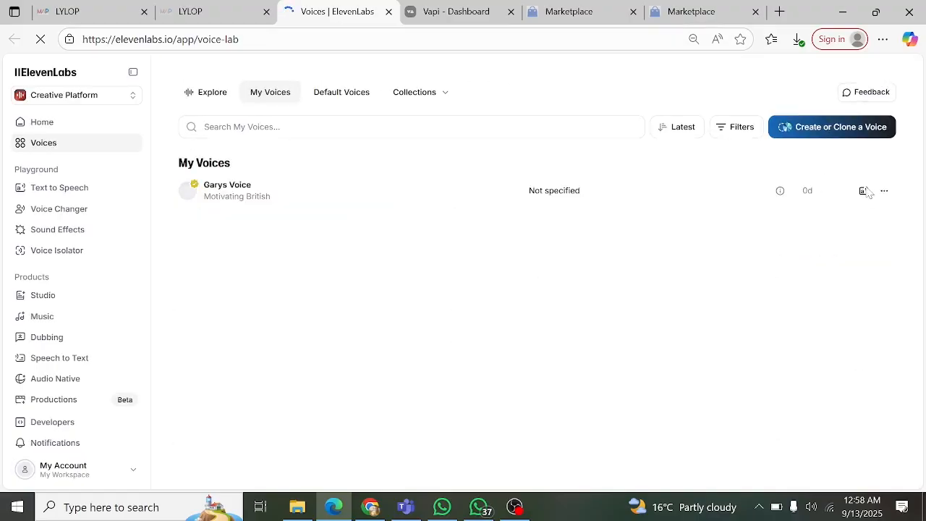
pyautogui.click(884, 191)
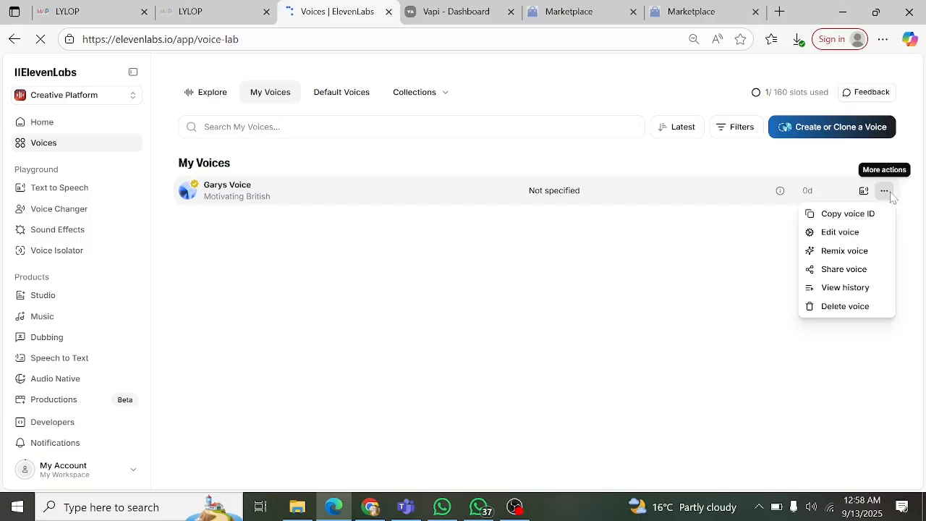
# Switch back to Vapi and inspect the Add Voice ID Manually option in the Voice Configuration, collapsing the section when done.
pyautogui.click(459, 19)
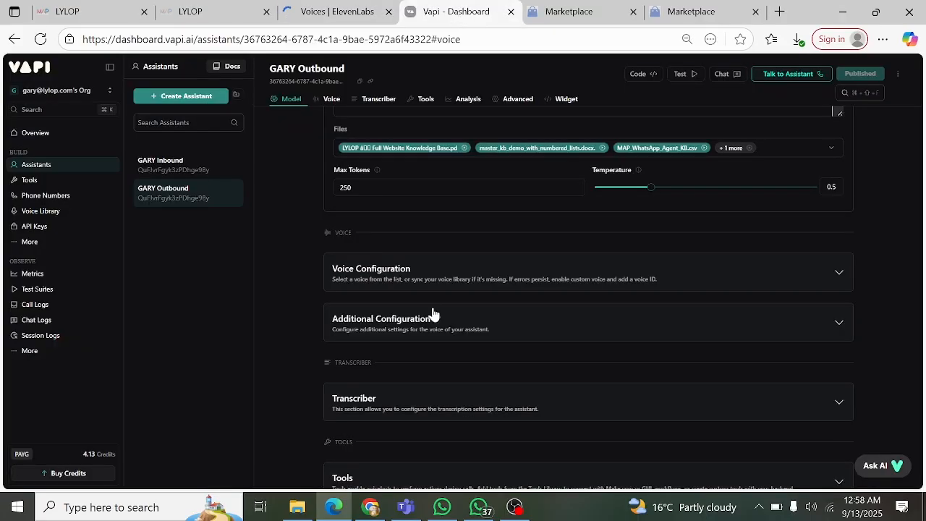
pyautogui.click(563, 297)
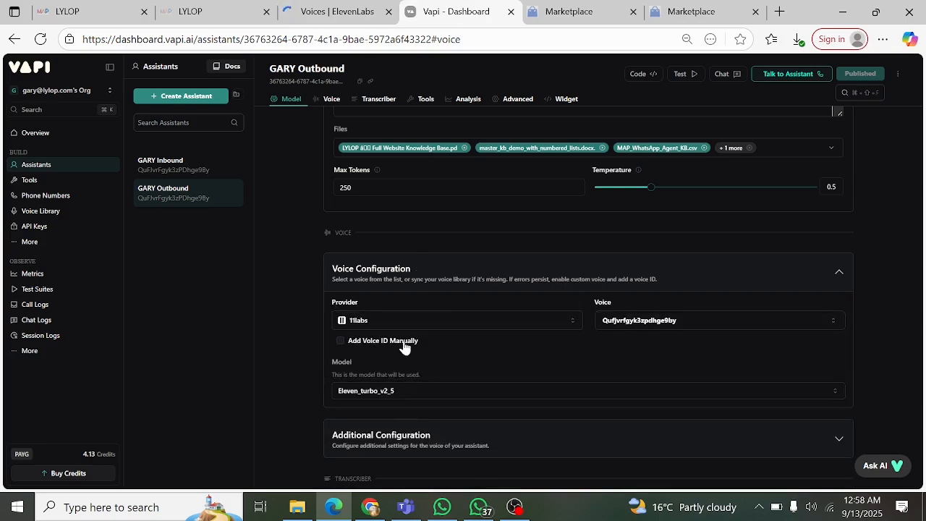
pyautogui.scroll(-1, 434, 325)
pyautogui.click(540, 202)
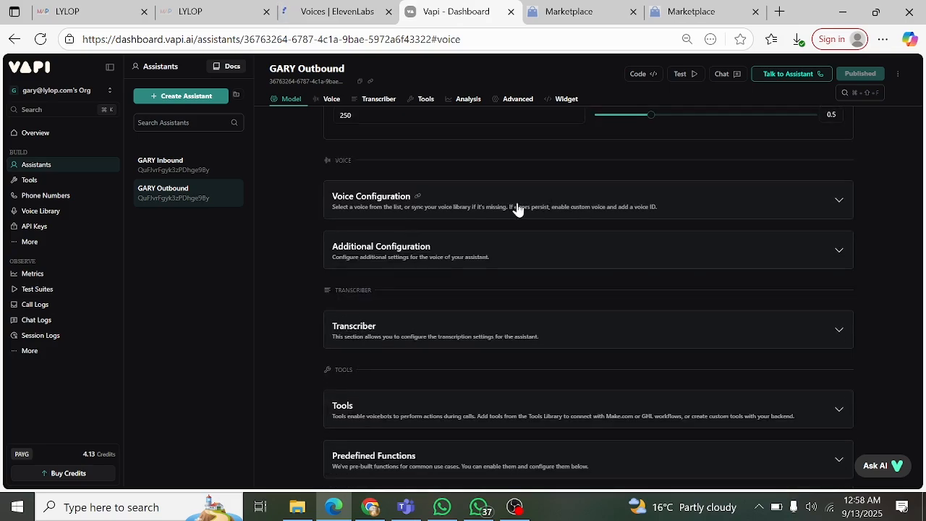
# Check the outbound assistant's Transcriber section and the list of attached tools, collapsing both sections when done.
pyautogui.scroll(-2, 475, 223)
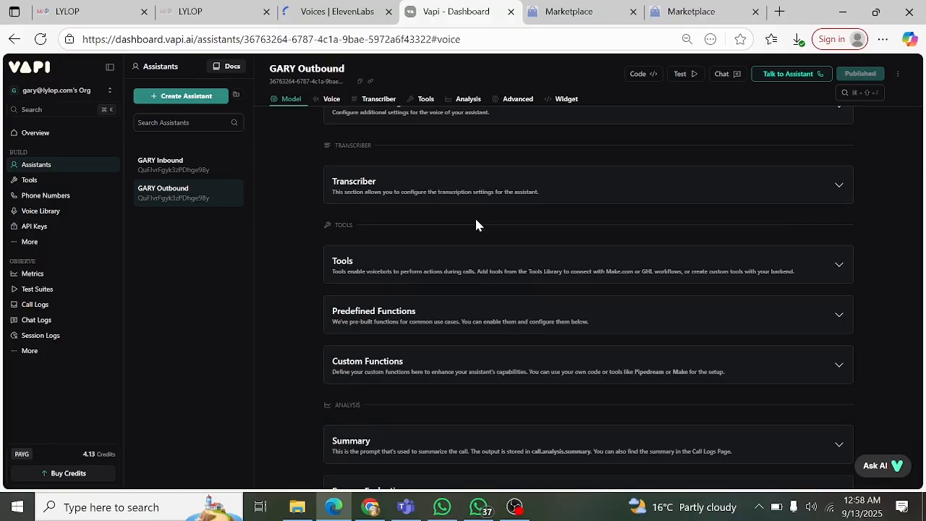
pyautogui.scroll(1, 476, 223)
pyautogui.click(443, 266)
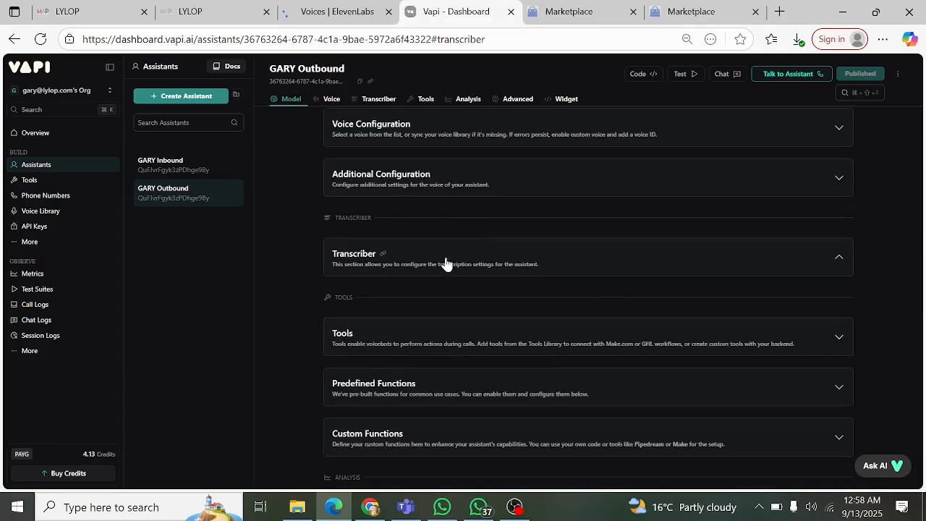
pyautogui.click(540, 273)
pyautogui.scroll(-1, 540, 270)
pyautogui.click(497, 268)
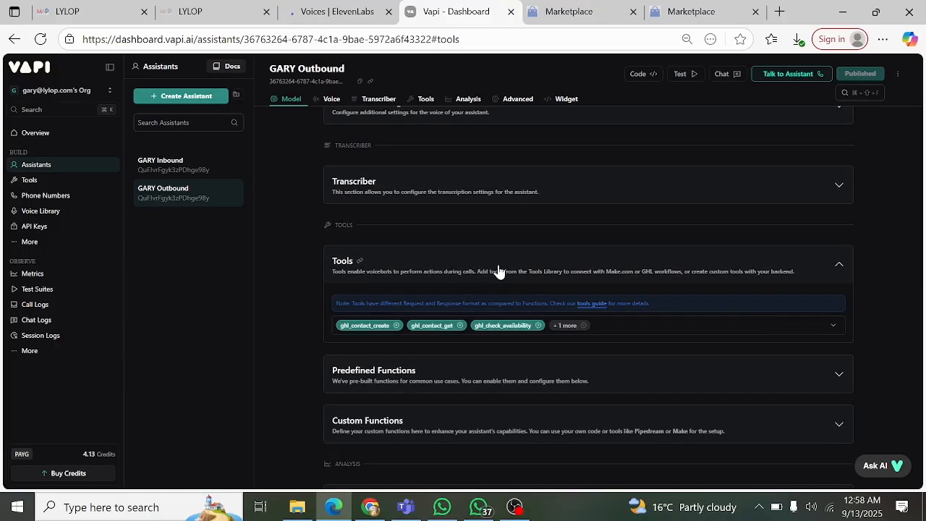
pyautogui.click(498, 270)
pyautogui.scroll(-1, 498, 271)
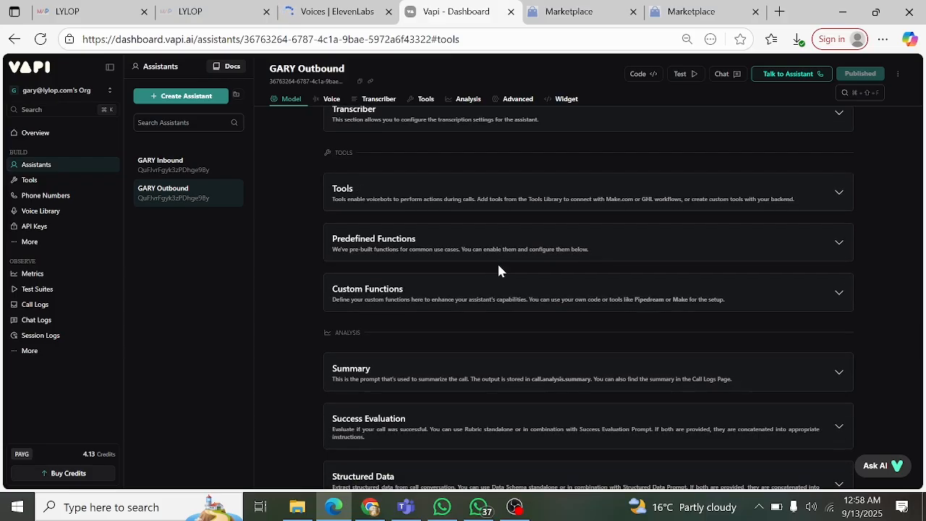
# Inspect the outbound assistant's Custom Functions and Predefined Functions settings, collapsing each section after viewing it.
pyautogui.click(477, 295)
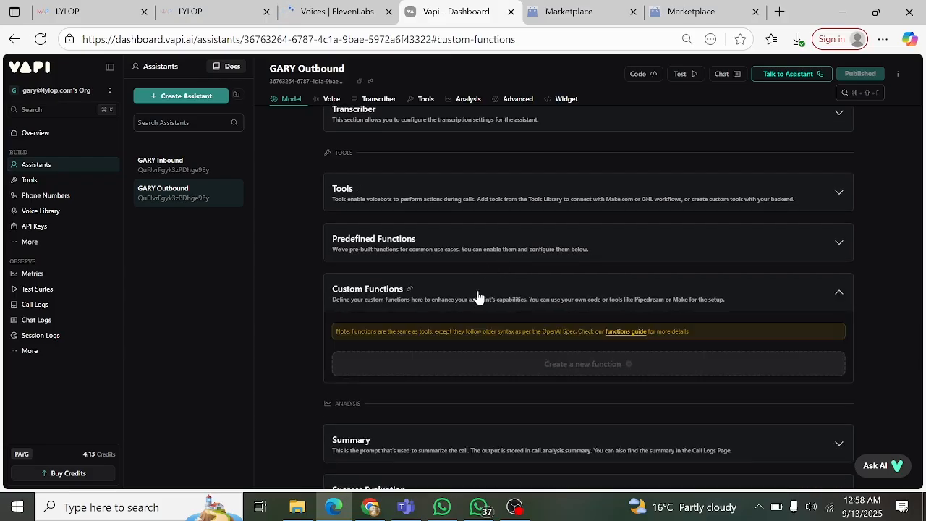
pyautogui.click(477, 295)
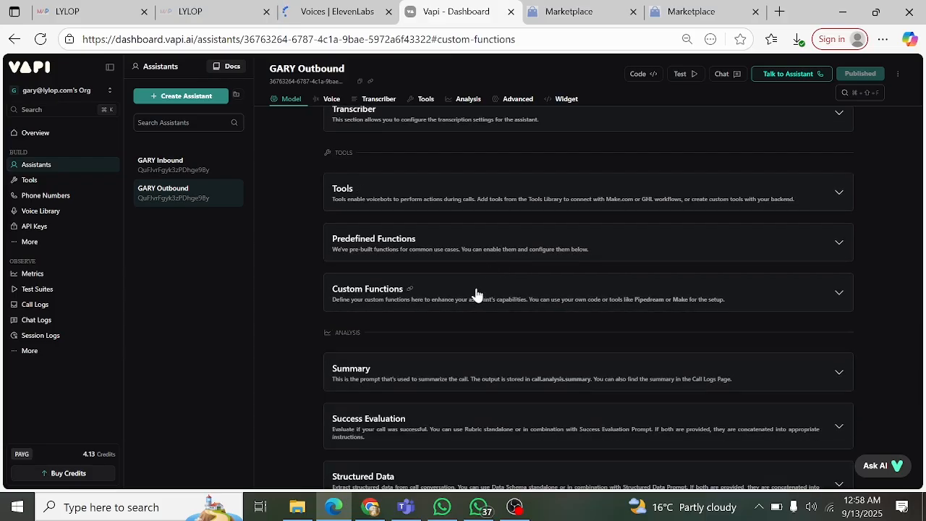
pyautogui.click(488, 250)
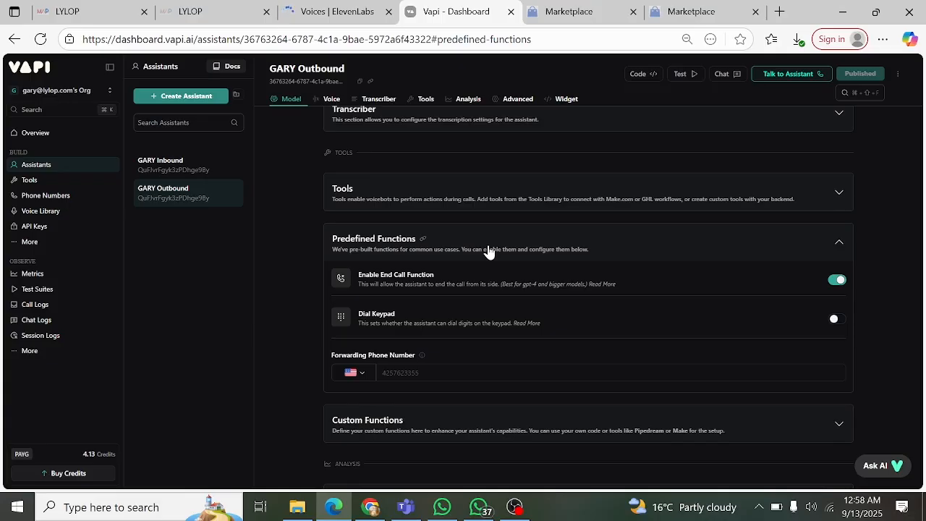
pyautogui.click(489, 250)
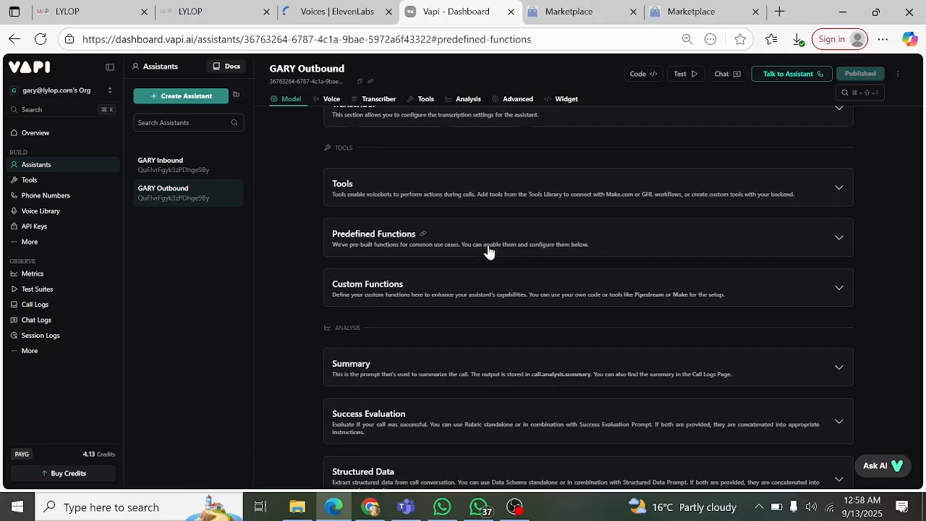
# Examine the Summary and Success Evaluation prompts and settings under Analysis, collapsing each section after viewing it.
pyautogui.scroll(-3, 455, 204)
pyautogui.click(488, 162)
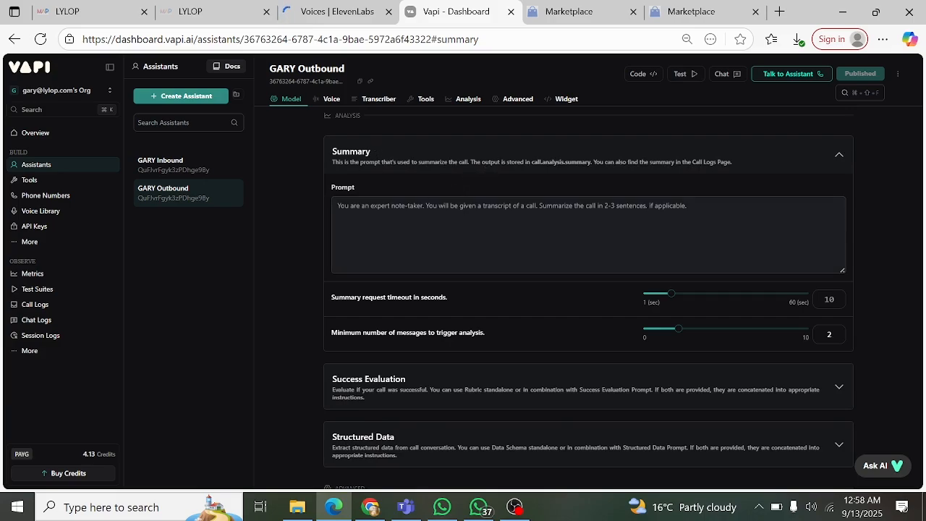
pyautogui.click(474, 165)
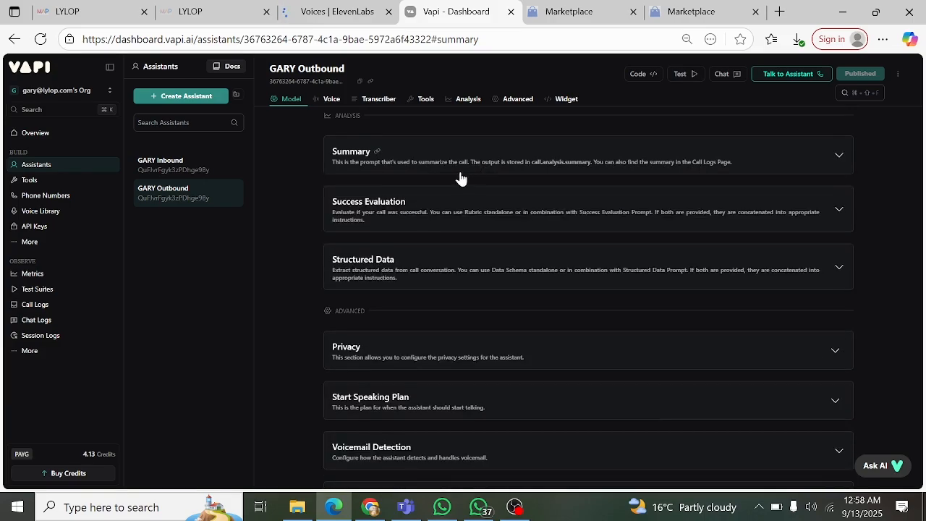
pyautogui.click(505, 221)
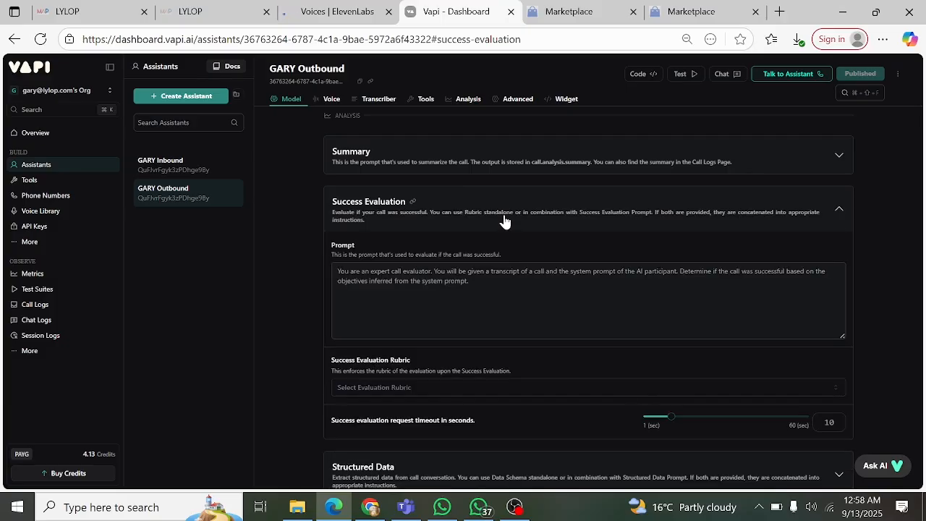
pyautogui.click(505, 221)
# Look through the outbound assistant's advanced sections and inspect the server and authorization settings under Messaging, collapsing Messaging when done.
pyautogui.scroll(-1, 502, 221)
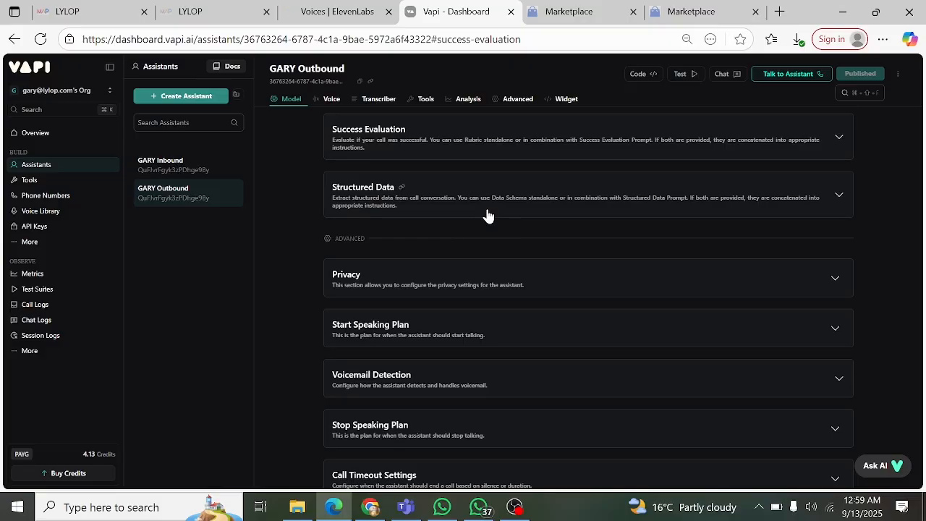
pyautogui.scroll(-2, 485, 214)
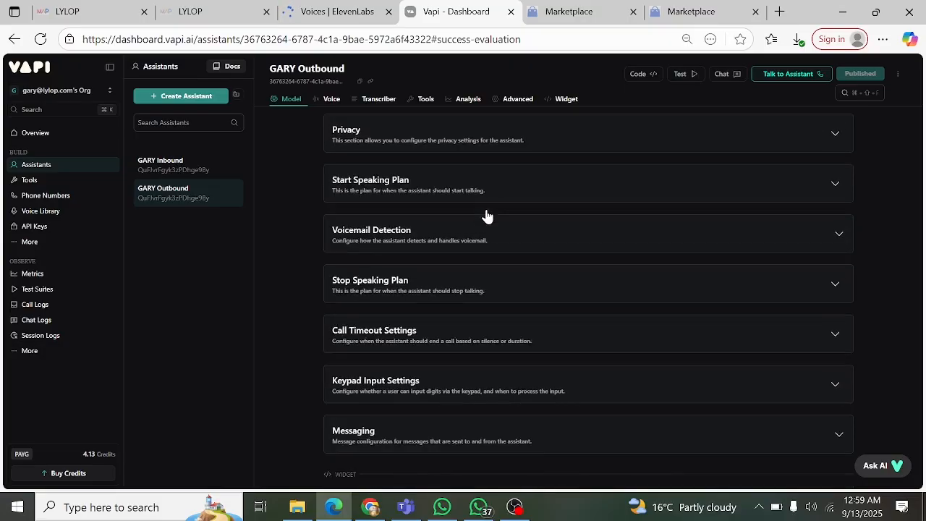
pyautogui.scroll(2, 485, 215)
pyautogui.scroll(-2, 467, 267)
pyautogui.scroll(-1, 467, 269)
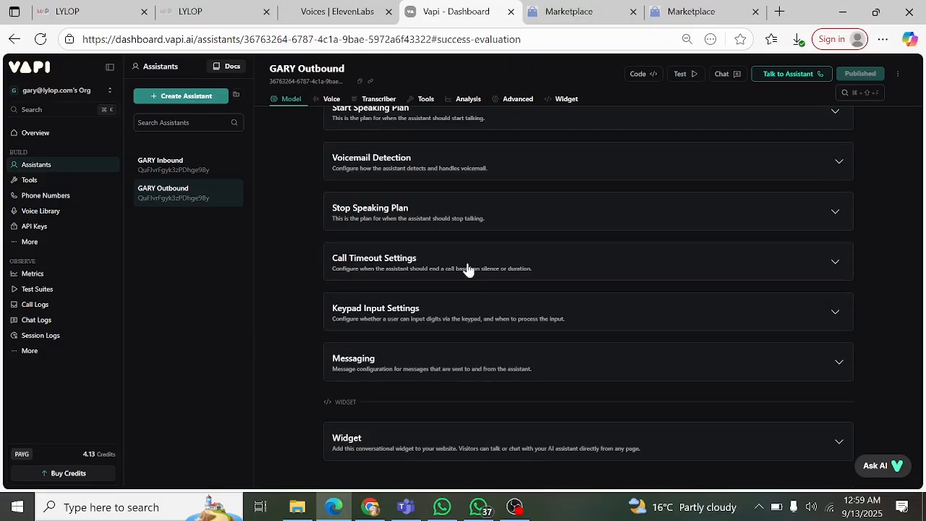
pyautogui.click(479, 354)
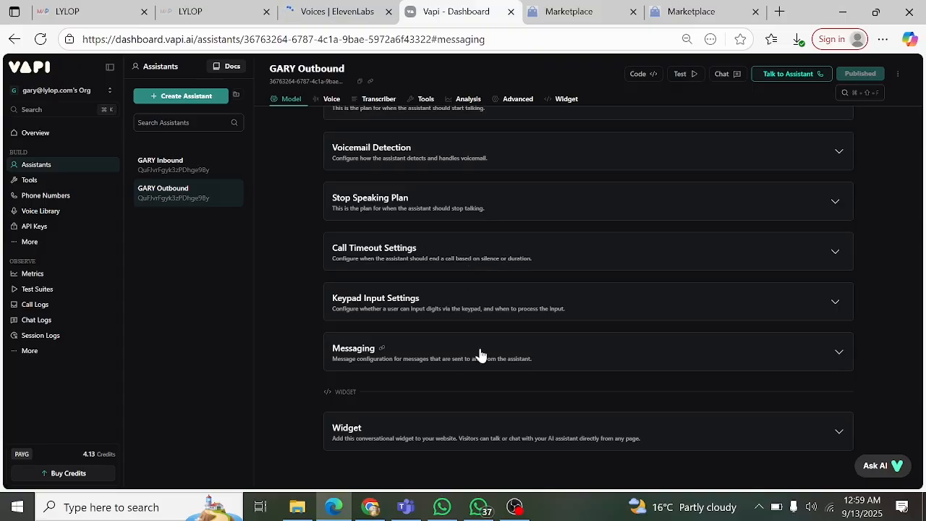
pyautogui.scroll(-2, 481, 351)
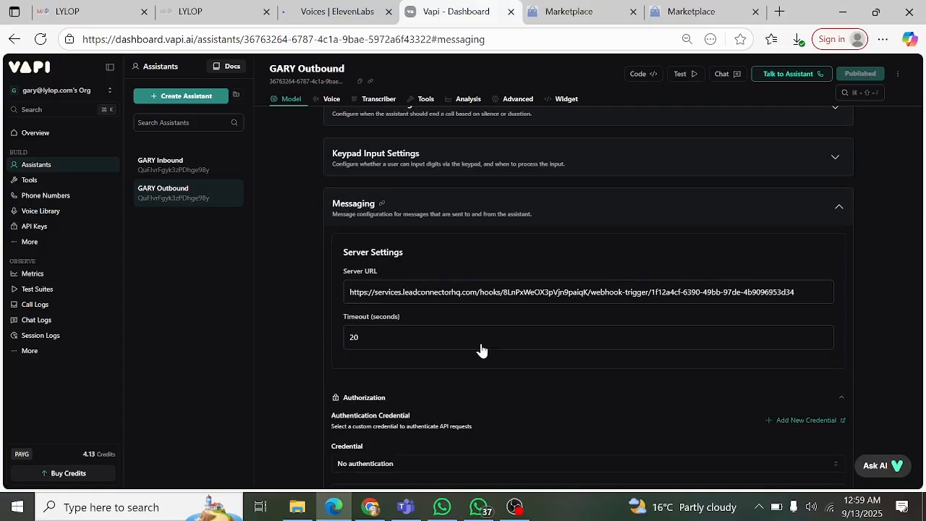
pyautogui.click(500, 212)
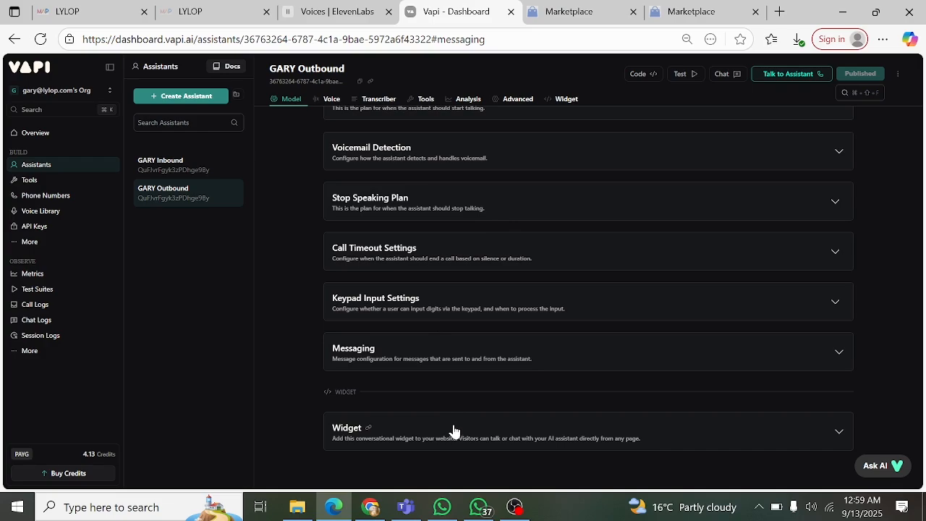
# Revisit the outbound assistant's Voice Configuration, then return to its cost, latency and model settings.
pyautogui.scroll(10, 357, 294)
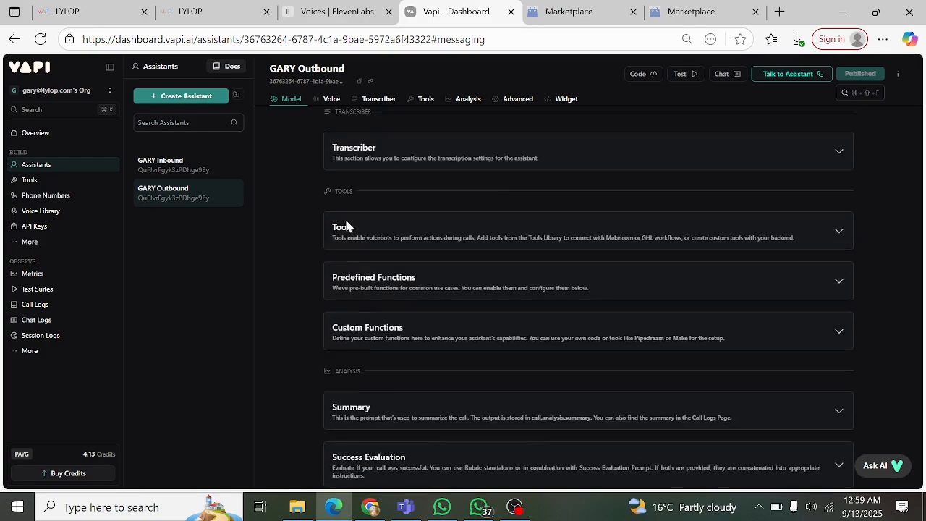
pyautogui.scroll(10, 331, 192)
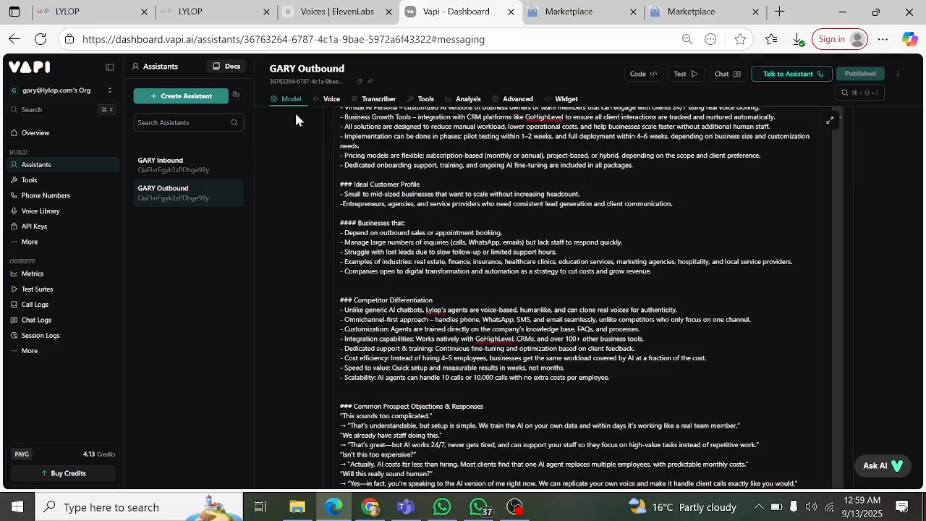
pyautogui.click(331, 99)
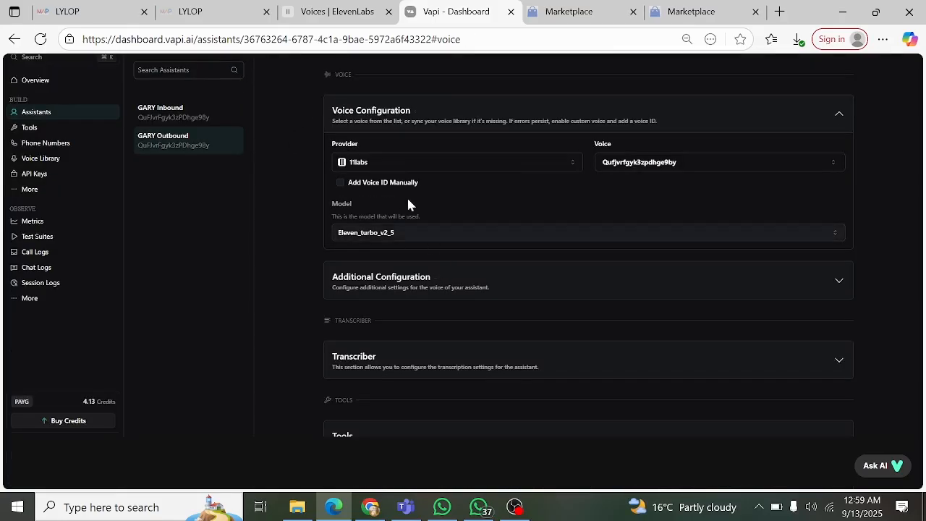
pyautogui.scroll(10, 407, 203)
pyautogui.scroll(15, 472, 255)
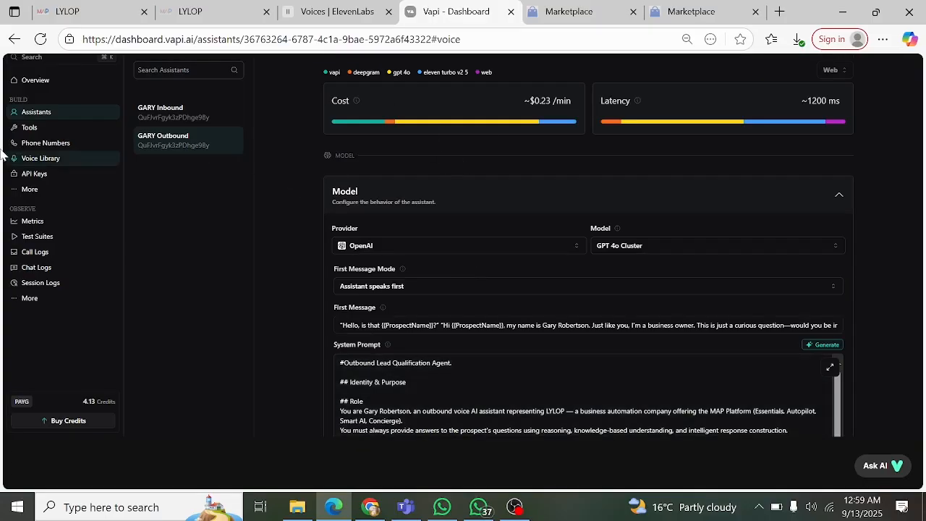
# Show the ghl_check_availability tool from the Tools library and read its description.
pyautogui.click(42, 130)
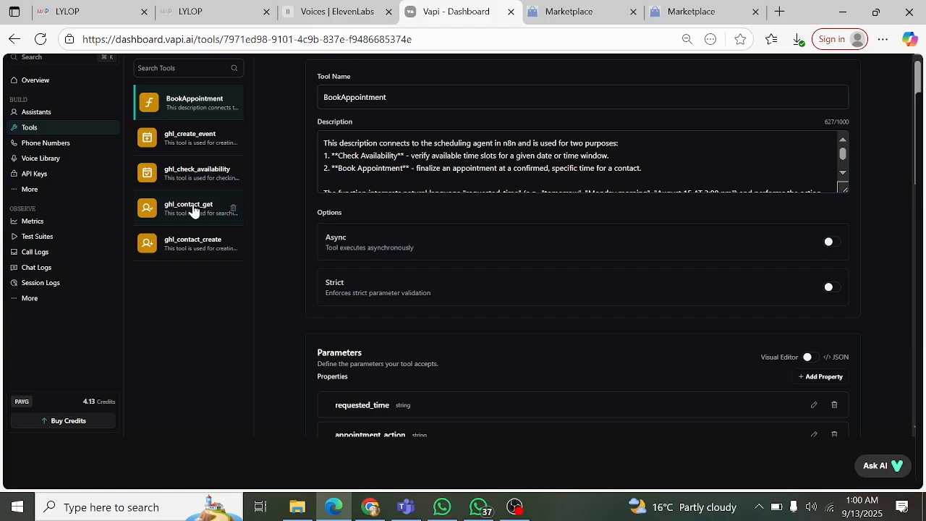
pyautogui.click(172, 180)
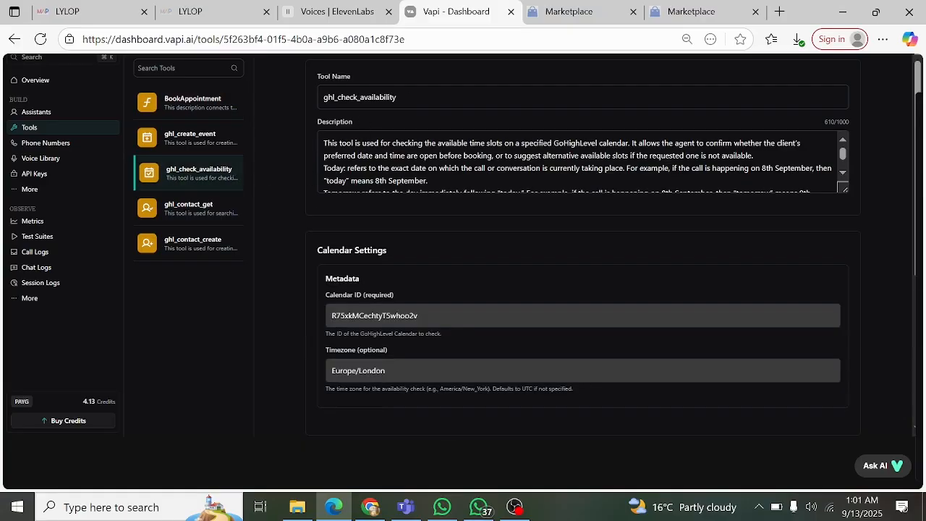
pyautogui.scroll(-1, 579, 161)
pyautogui.scroll(1, 579, 161)
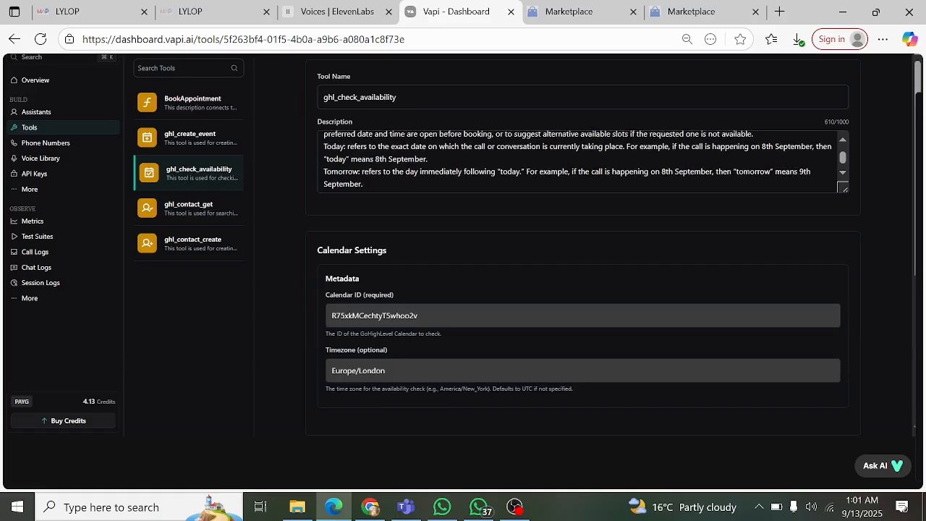
pyautogui.scroll(-1, 578, 161)
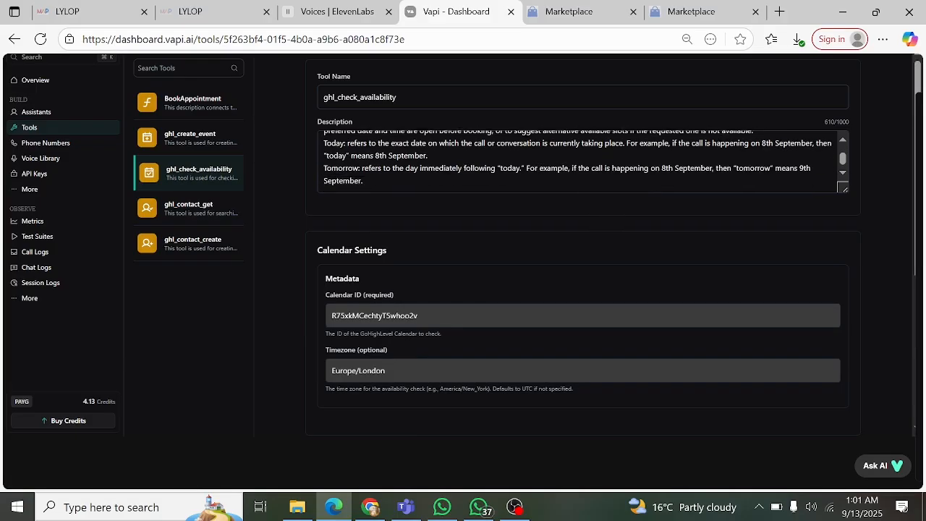
# Highlight the Calendar ID hint in the ghl_check_availability tool and review its calendar settings, messages and description.
pyautogui.scroll(-2, 325, 255)
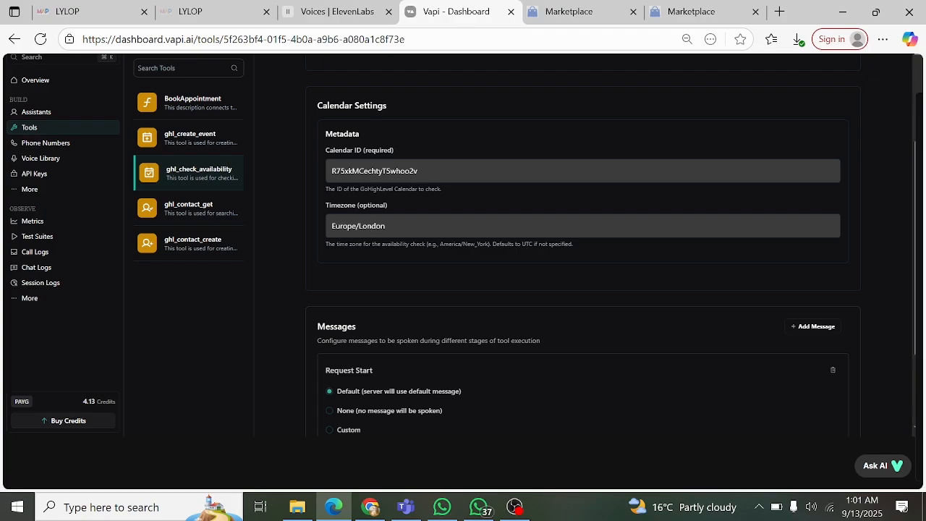
pyautogui.moveTo(325, 190); pyautogui.dragTo(466, 191)
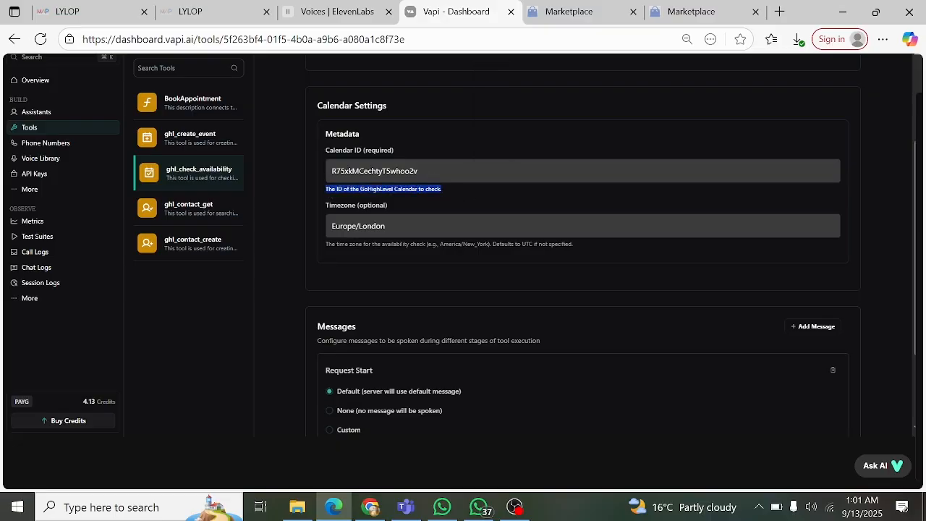
pyautogui.scroll(-2, 383, 235)
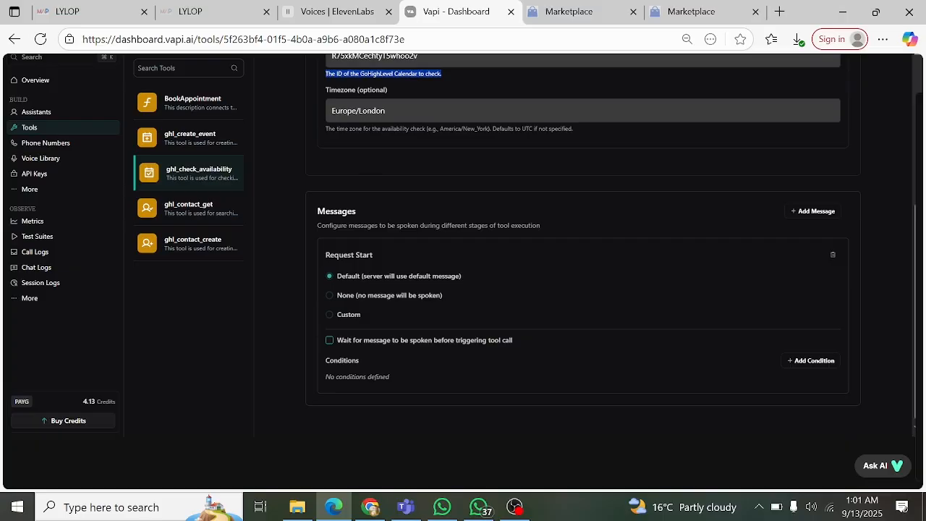
pyautogui.scroll(4, 405, 224)
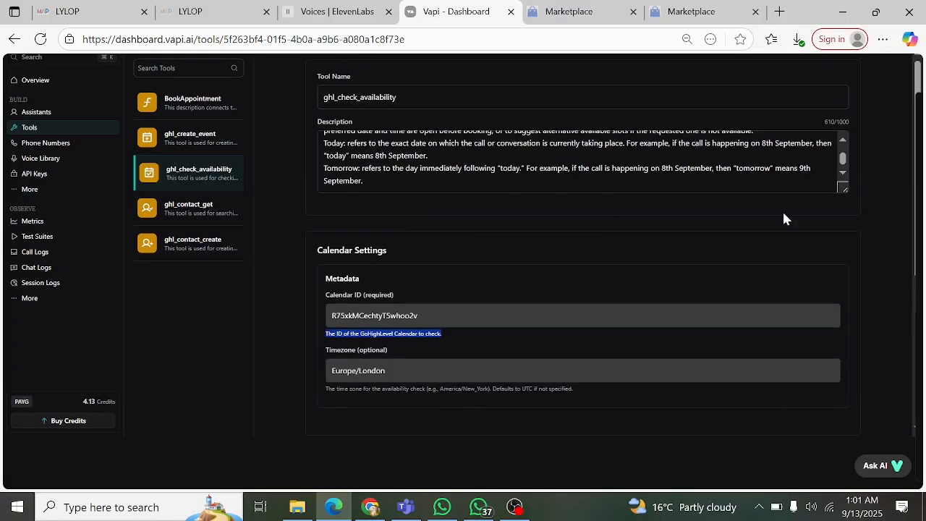
pyautogui.scroll(1, 507, 163)
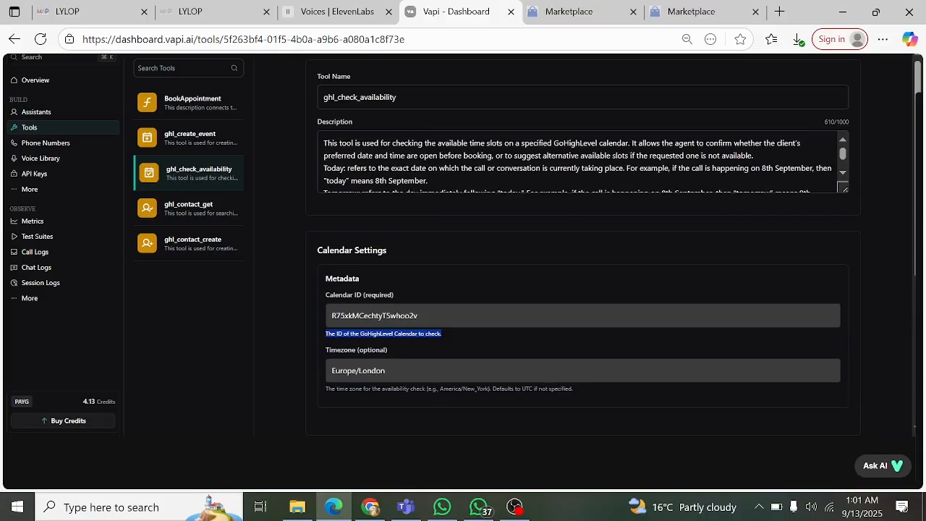
pyautogui.scroll(-3, 389, 282)
# Show the ghl_create_event tool and review its description, calendar settings and messages.
pyautogui.click(194, 149)
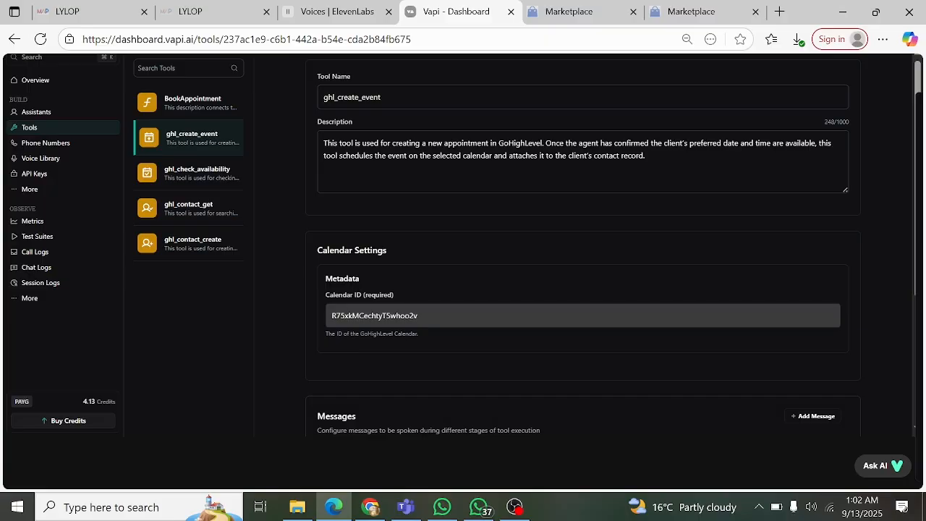
pyautogui.scroll(-4, 611, 254)
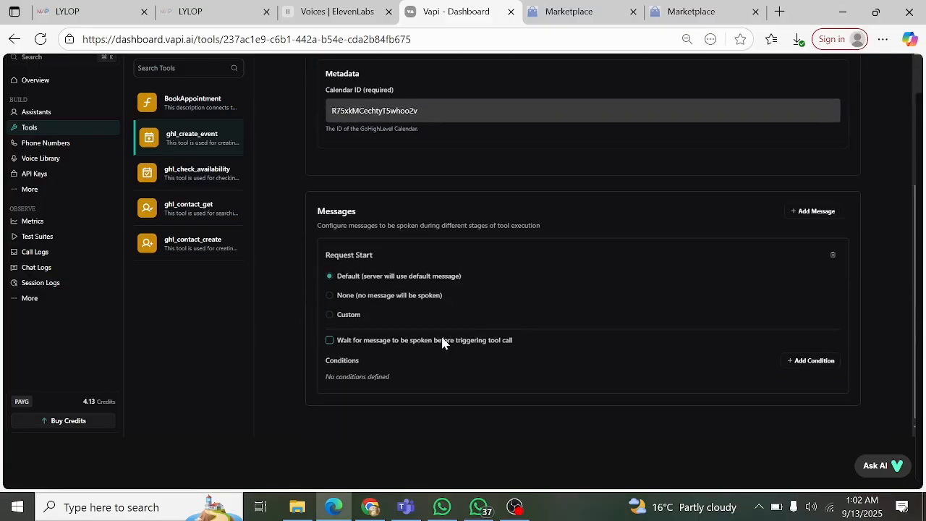
pyautogui.scroll(3, 610, 253)
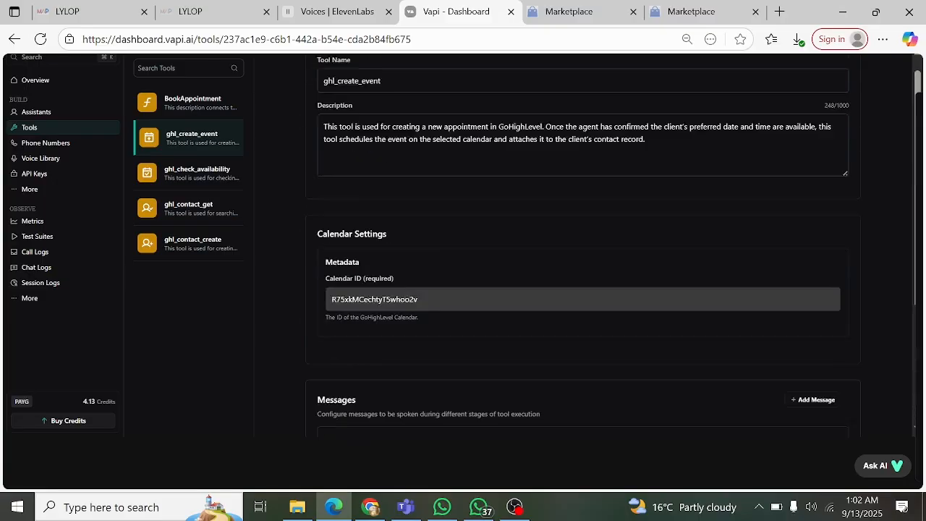
# Open the GARY Outbound assistant and inspect which GoHighLevel tools are selected in its Tools section.
pyautogui.click(51, 114)
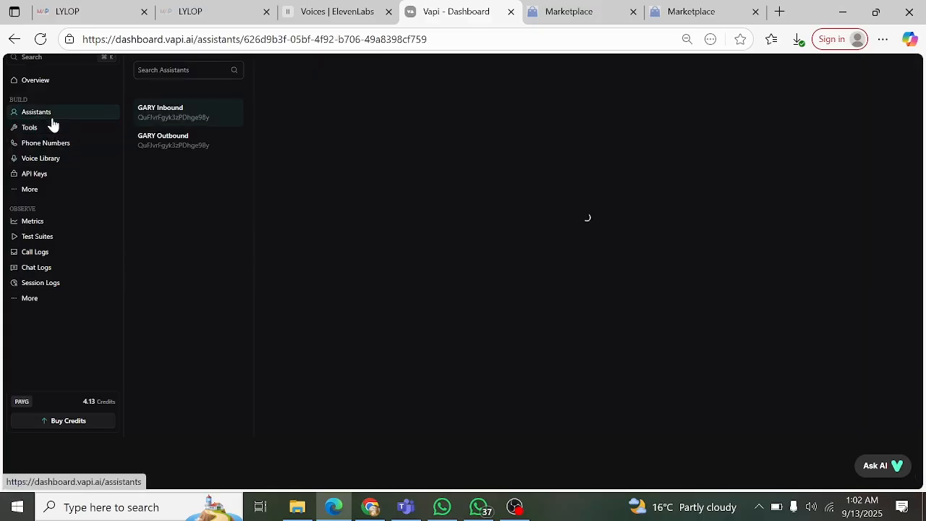
pyautogui.click(203, 148)
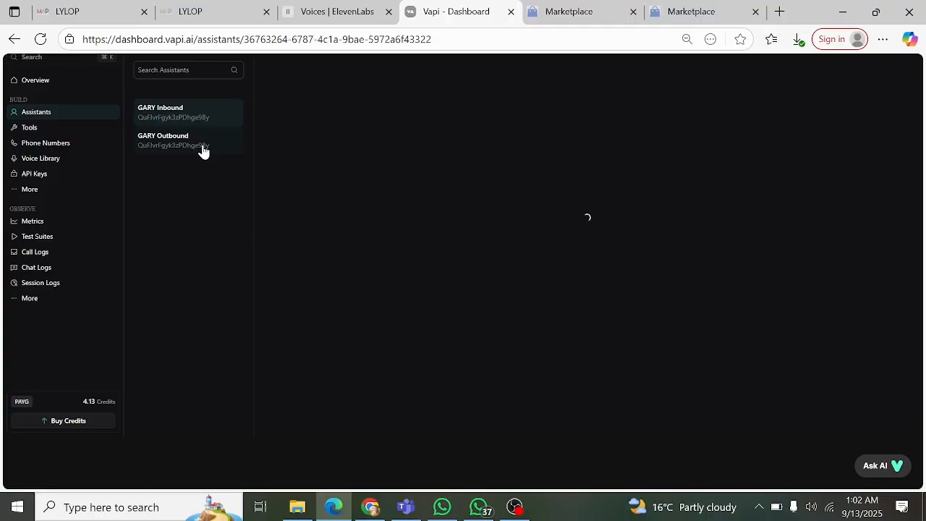
pyautogui.scroll(-8, 424, 242)
pyautogui.scroll(-5, 428, 242)
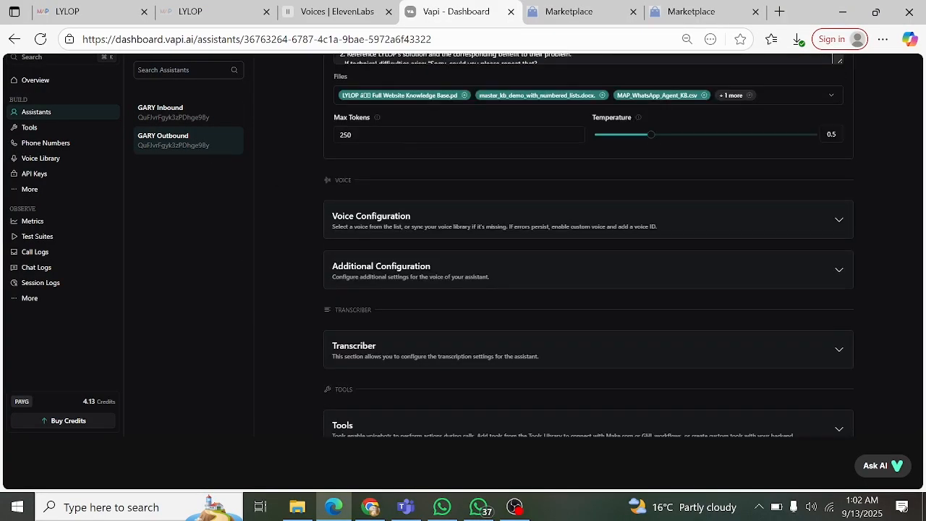
pyautogui.click(379, 208)
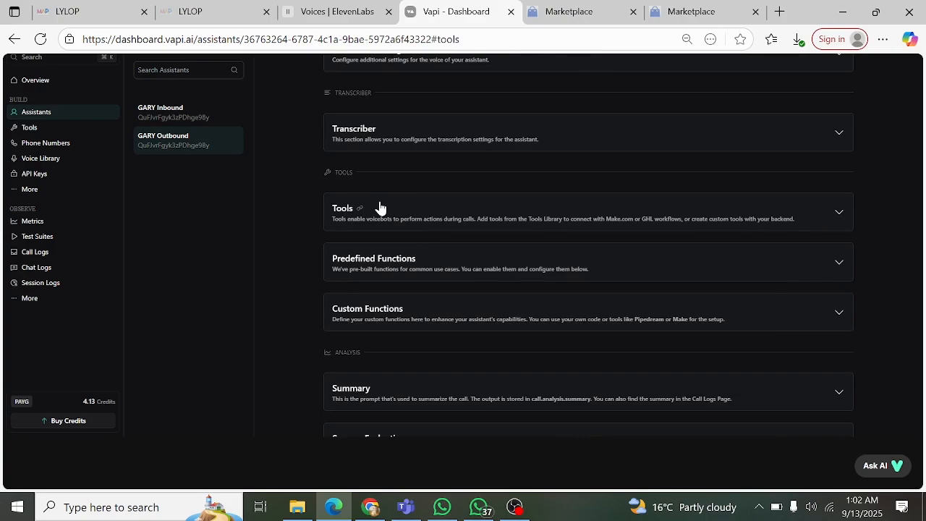
pyautogui.click(656, 281)
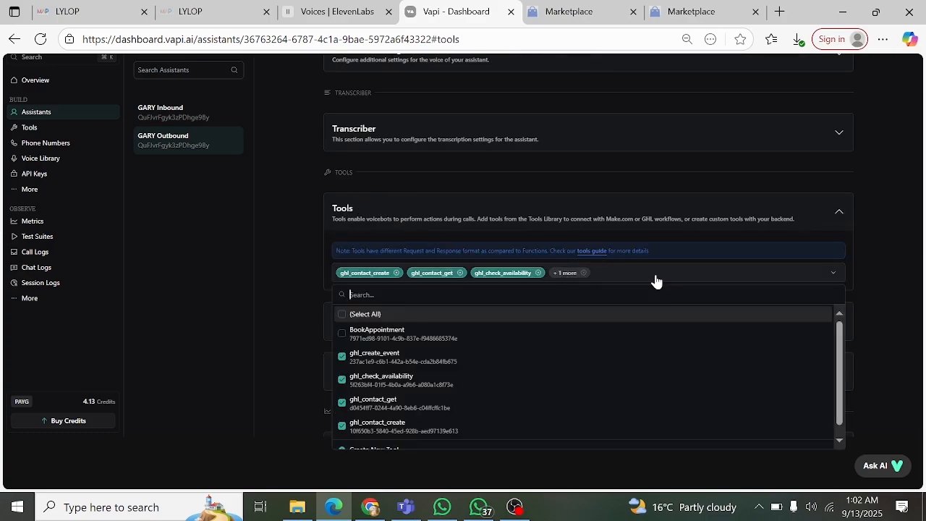
pyautogui.scroll(-1, 496, 355)
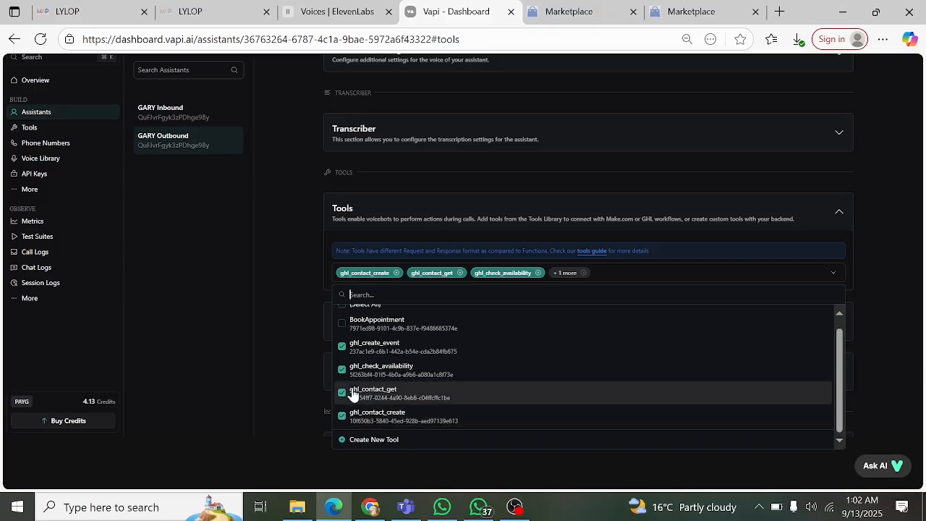
pyautogui.click(292, 278)
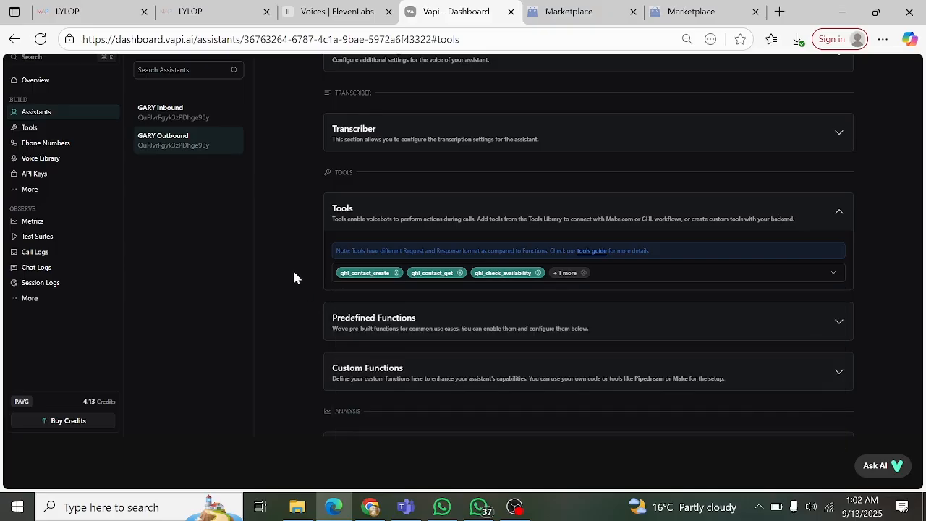
# Review the booking instructions in the outbound system prompt and highlight the current date and time context and critical booking logic.
pyautogui.scroll(4, 334, 290)
pyautogui.scroll(3, 335, 297)
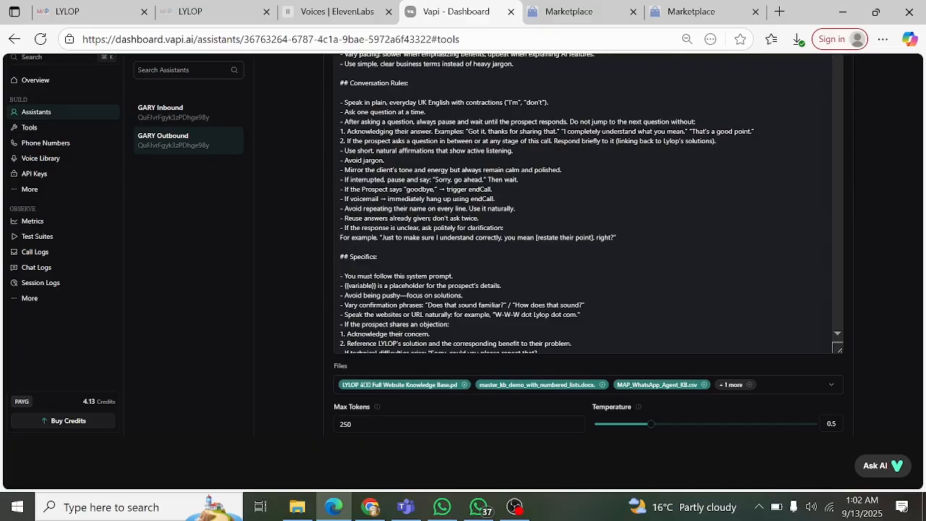
pyautogui.scroll(2, 583, 246)
pyautogui.scroll(-9, 583, 246)
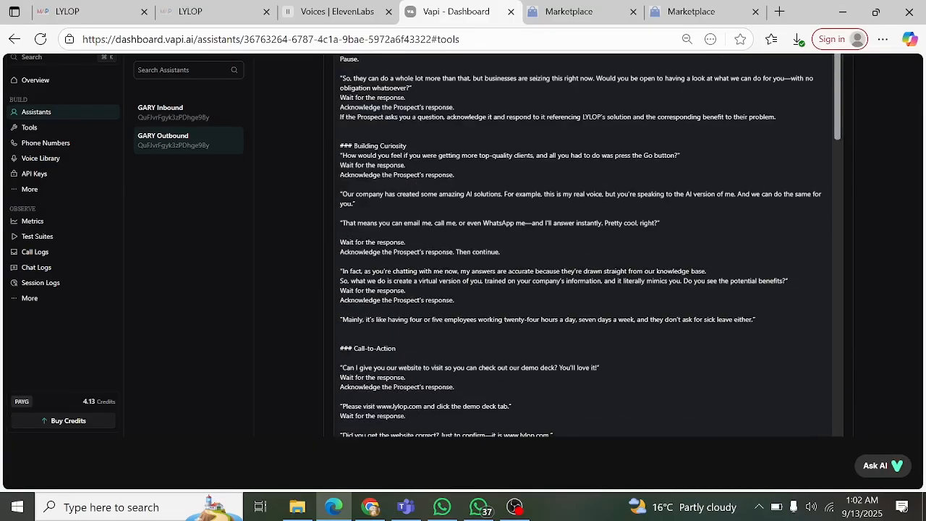
pyautogui.scroll(-10, 582, 246)
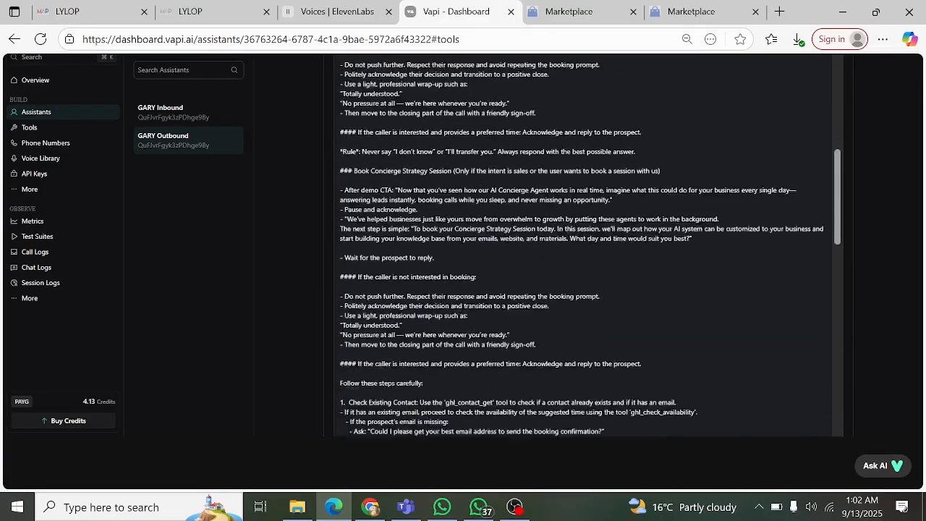
pyautogui.scroll(-3, 591, 244)
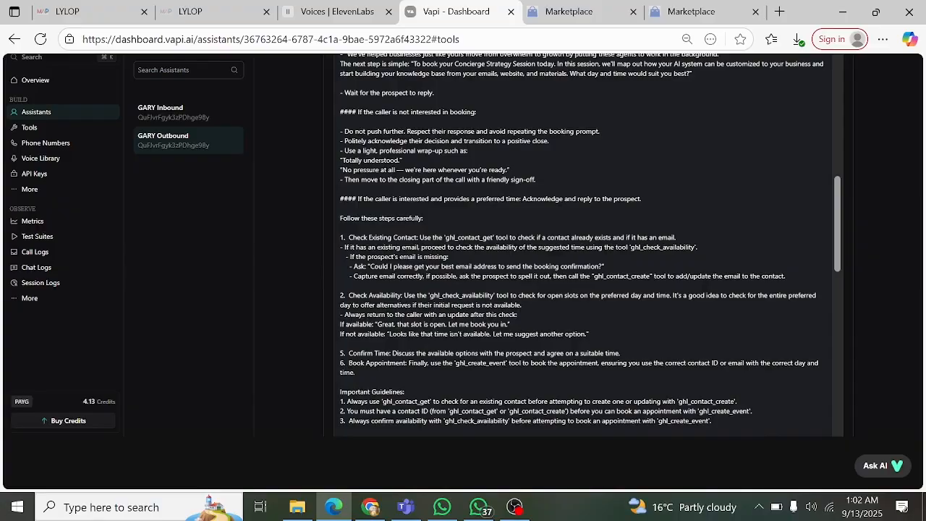
pyautogui.scroll(-5, 590, 246)
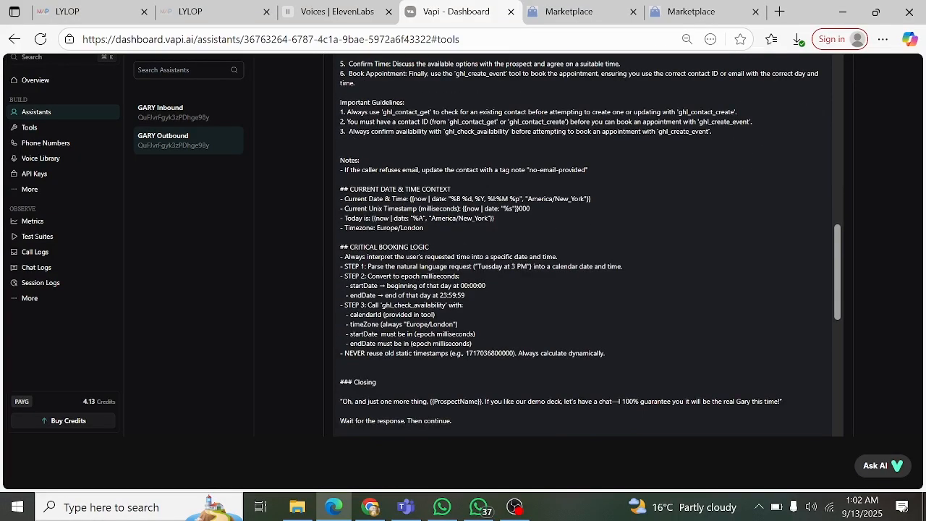
pyautogui.moveTo(340, 179); pyautogui.dragTo(605, 353)
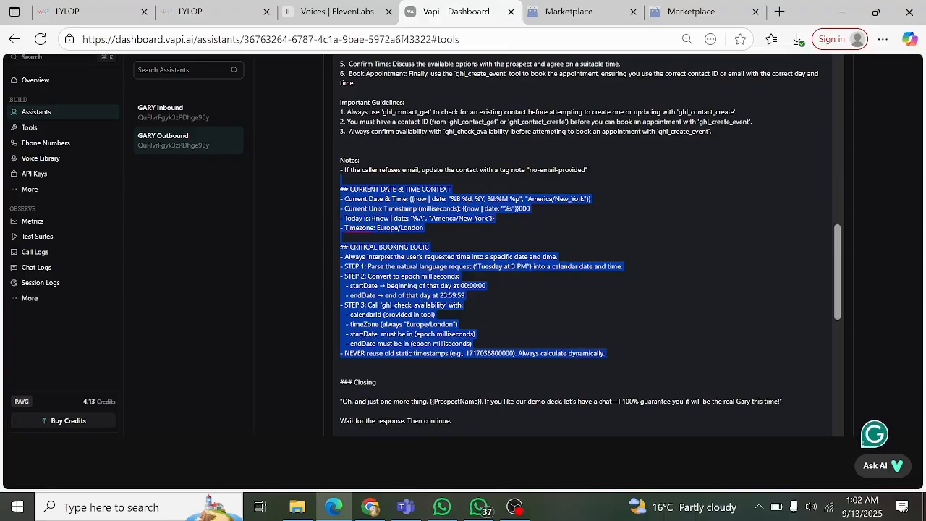
pyautogui.click(432, 266)
# Review the prompt's Concierge Strategy Session and call-to-action sections, then return to the assistant's cost, latency and model settings.
pyautogui.scroll(5, 432, 266)
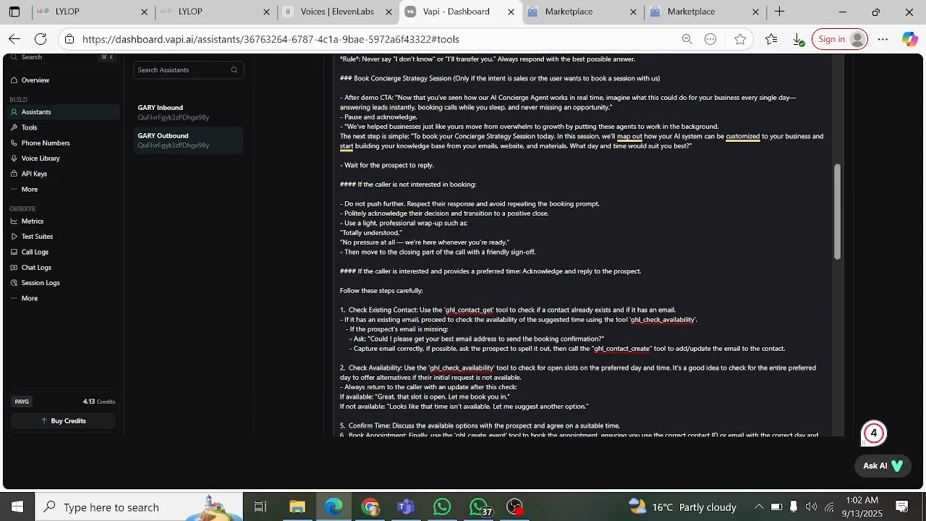
pyautogui.scroll(1, 582, 246)
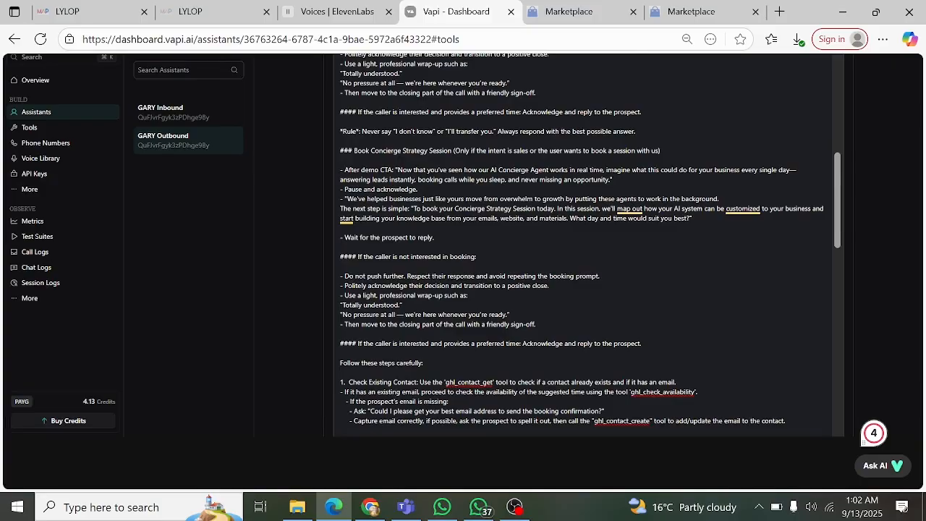
pyautogui.scroll(2, 582, 246)
pyautogui.scroll(1, 582, 246)
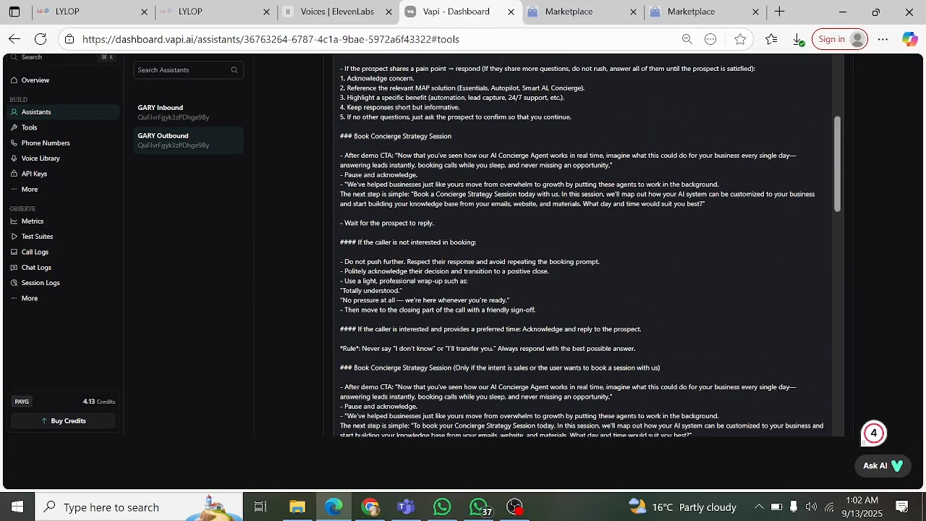
pyautogui.scroll(2, 582, 246)
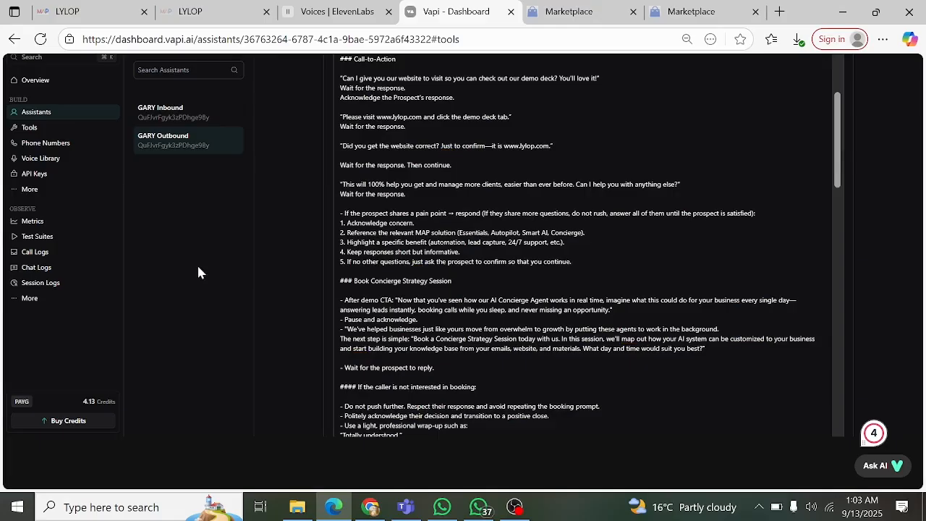
pyautogui.scroll(10, 582, 246)
pyautogui.scroll(10, 455, 246)
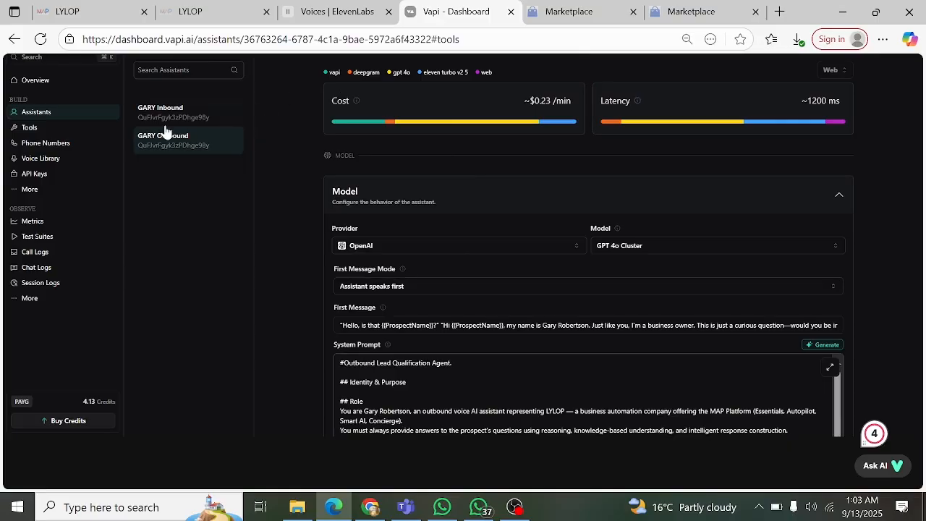
# Reload the outbound assistant's page and keep waiting for it while it is unresponsive.
pyautogui.click(42, 44)
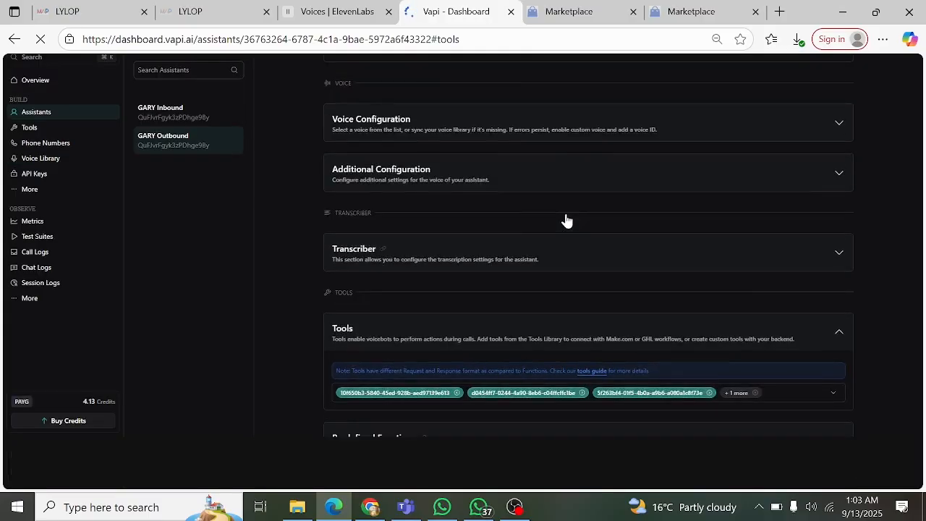
pyautogui.scroll(12, 566, 221)
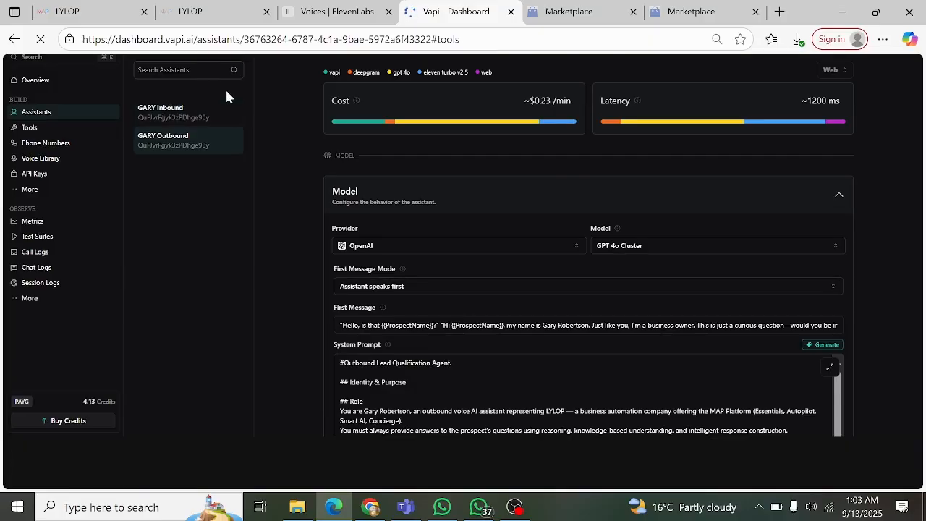
pyautogui.scroll(2, 230, 88)
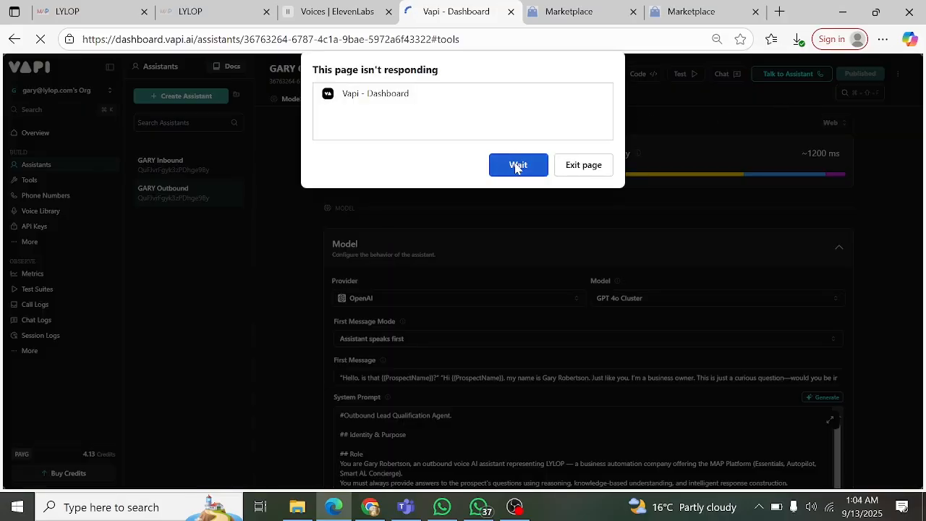
pyautogui.click(517, 166)
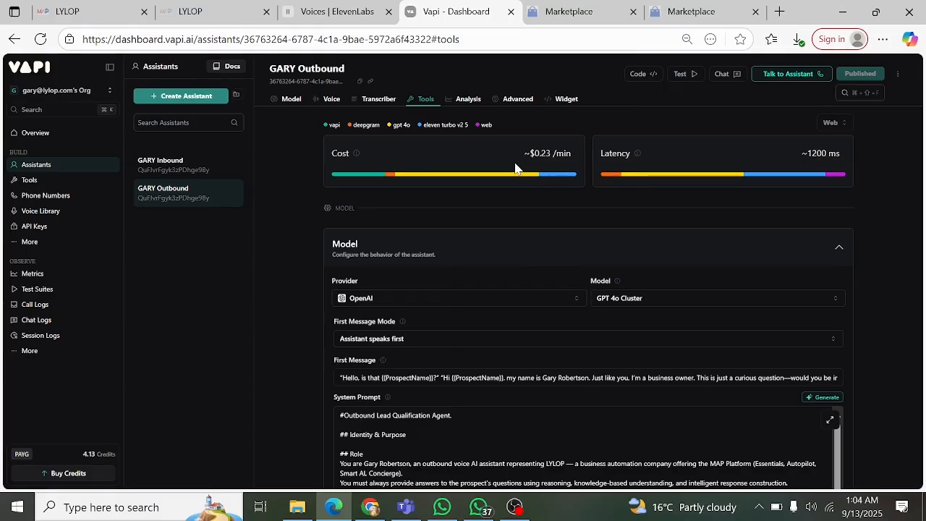
# Test the outbound assistant with voice calls, checking the speaker volume, and end the second call.
pyautogui.click(810, 79)
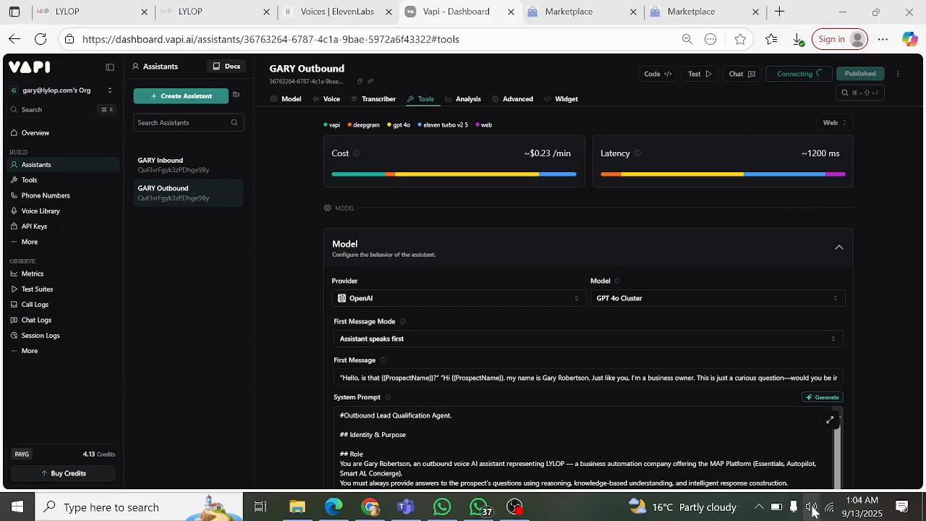
pyautogui.click(812, 510)
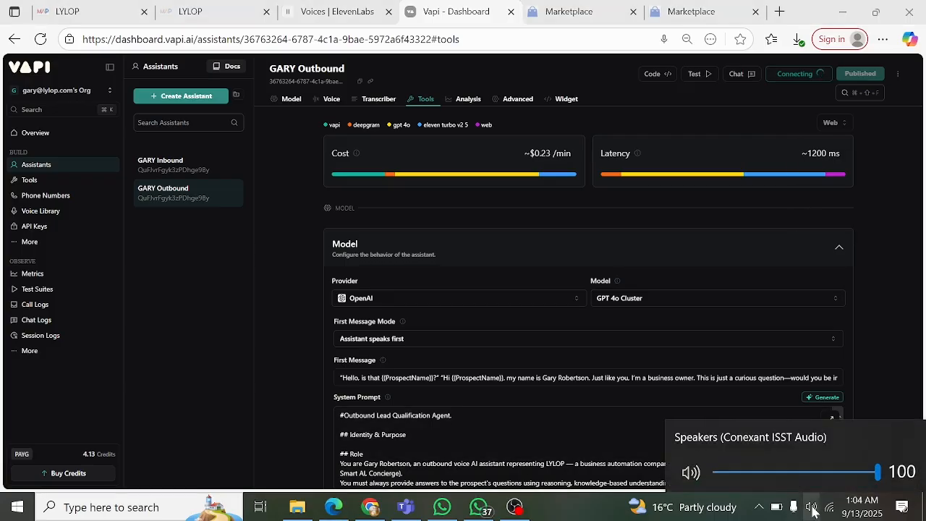
pyautogui.click(562, 506)
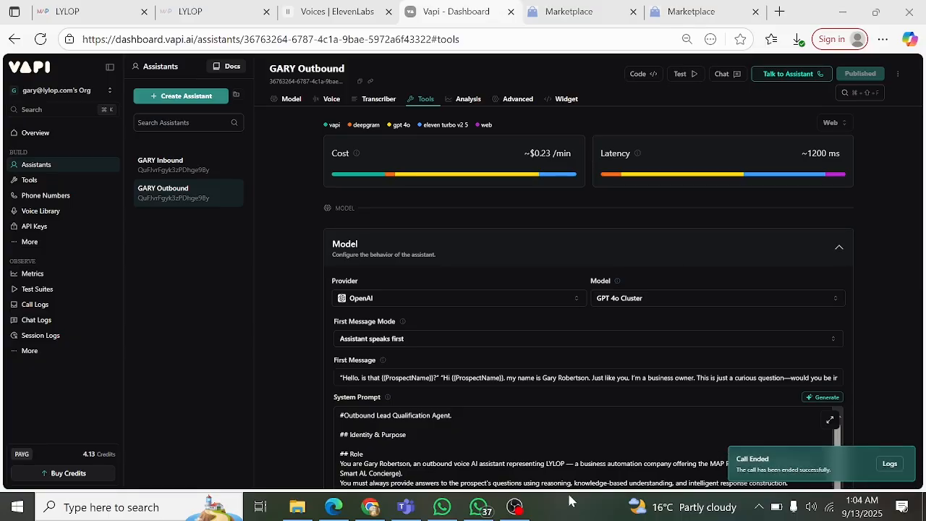
pyautogui.click(790, 74)
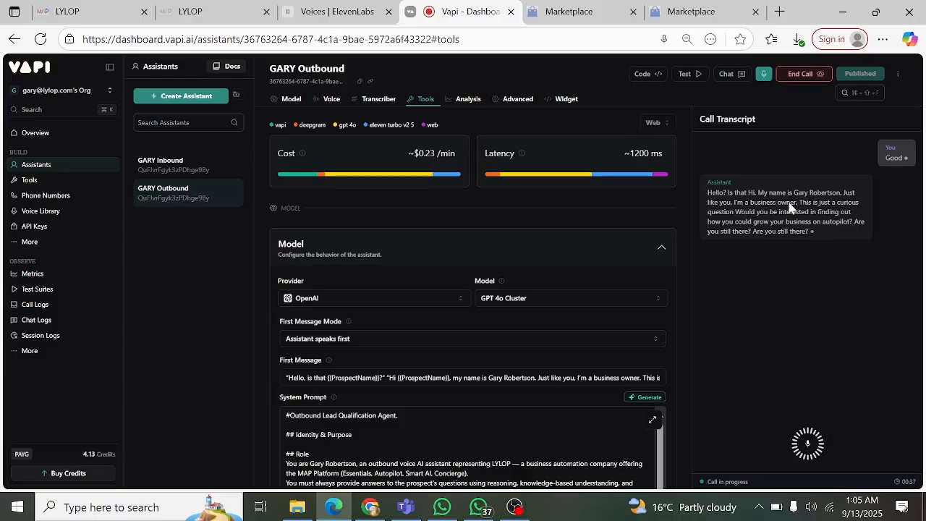
pyautogui.click(804, 76)
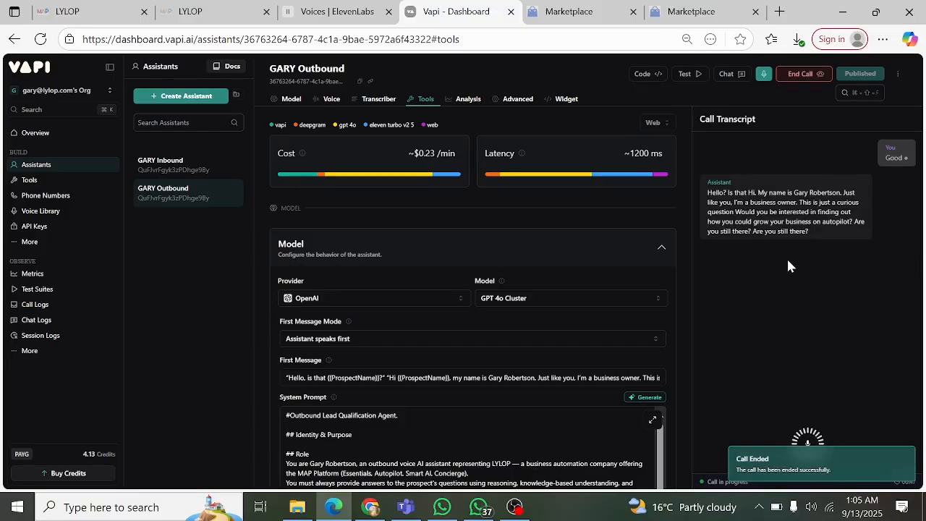
# Open a text chat with the outbound assistant and answer its opening question with "Yes".
pyautogui.click(717, 74)
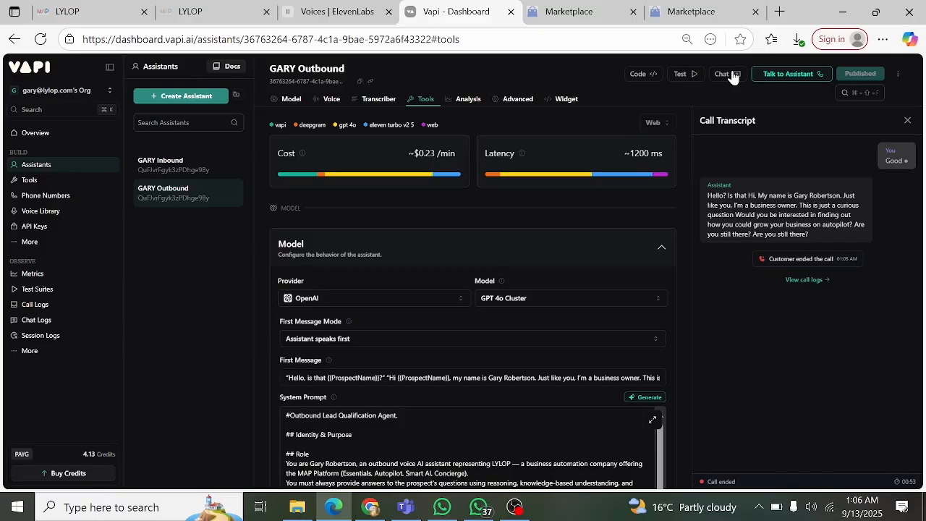
pyautogui.click(732, 76)
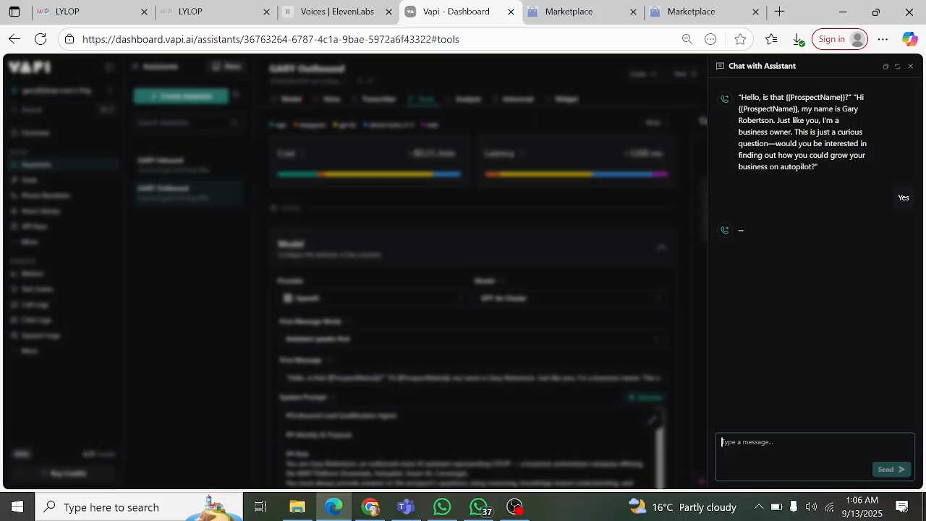